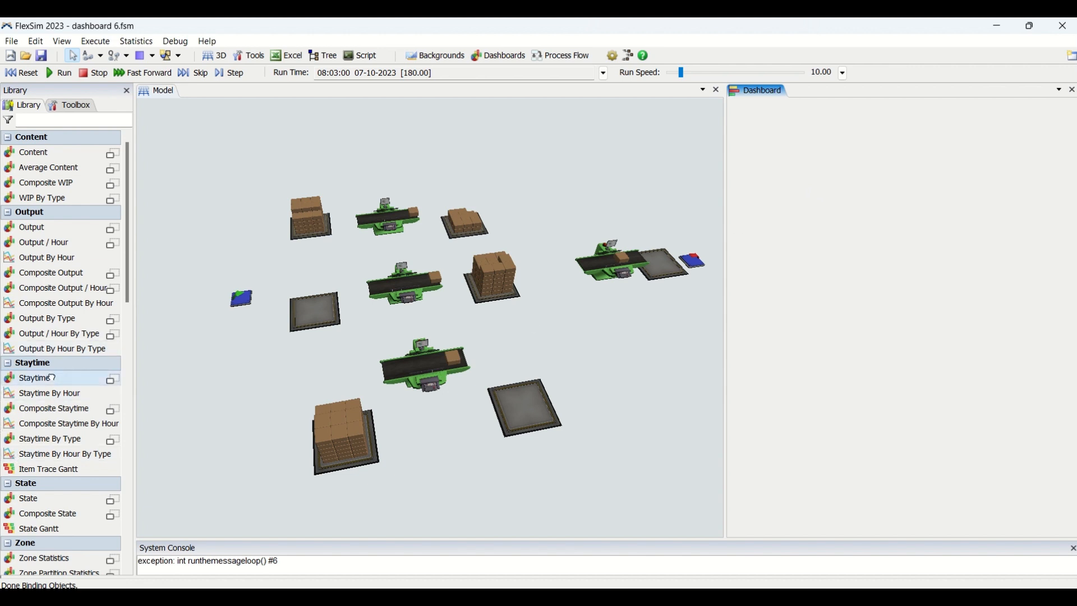
Step: Add a Staytime bar chart near the top of the dashboard and delete the extra chart placed below it
mouse_move(52, 378)
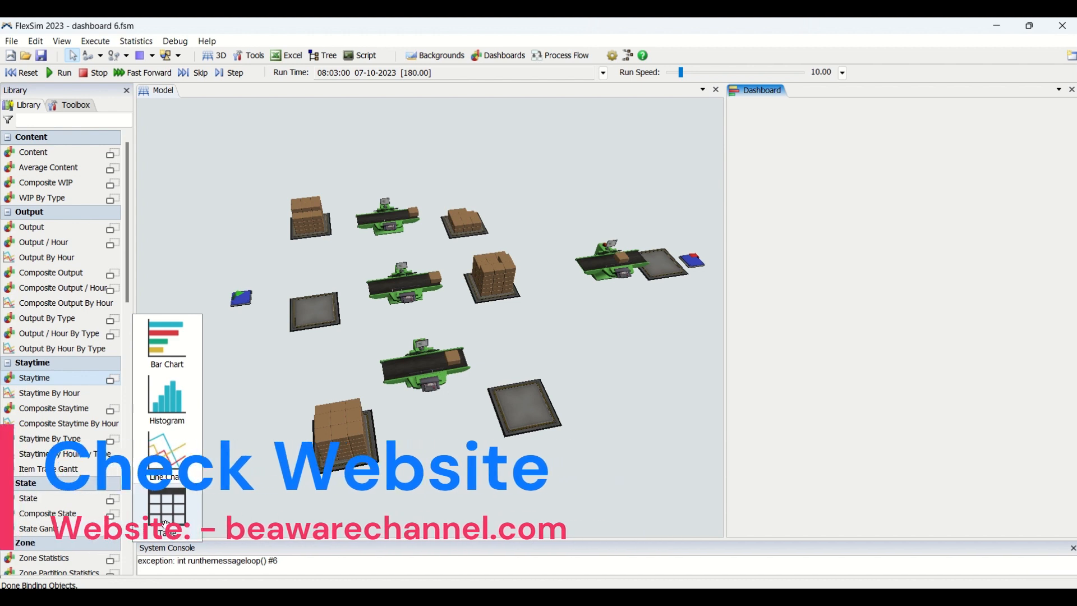
left_click_drag(166, 525, 750, 122)
left_click(771, 262)
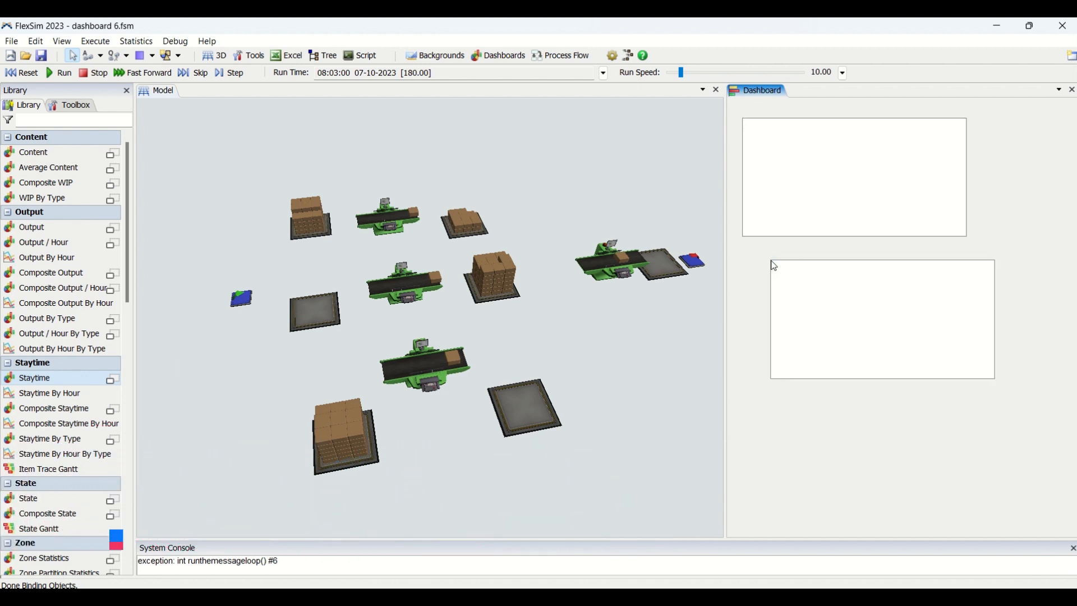
left_click(805, 284)
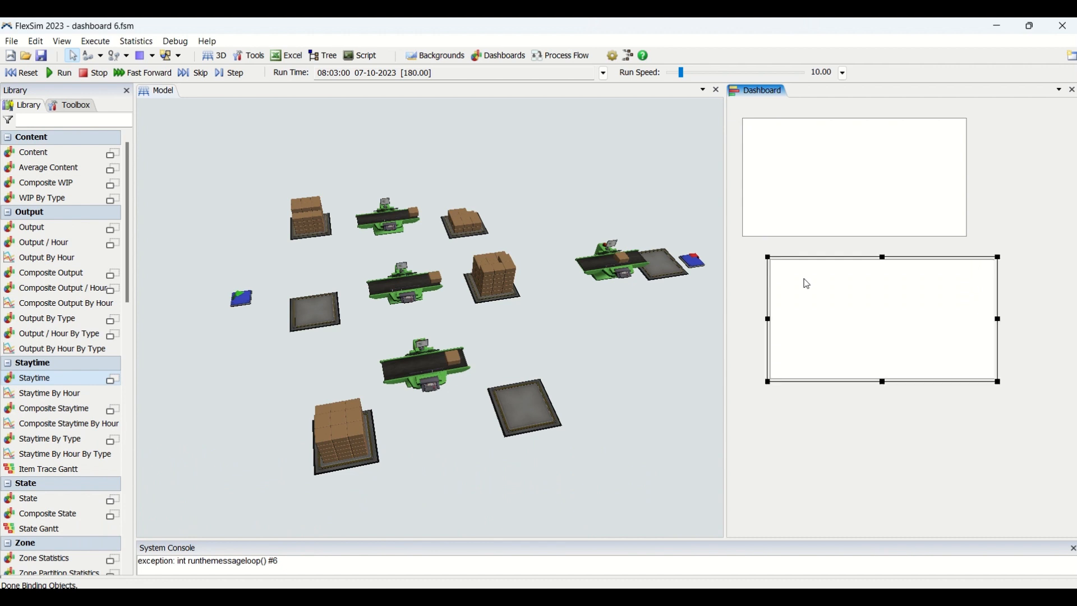
key("Delete")
Step: Set the Staytime chart's time units to Minutes
left_click(836, 170)
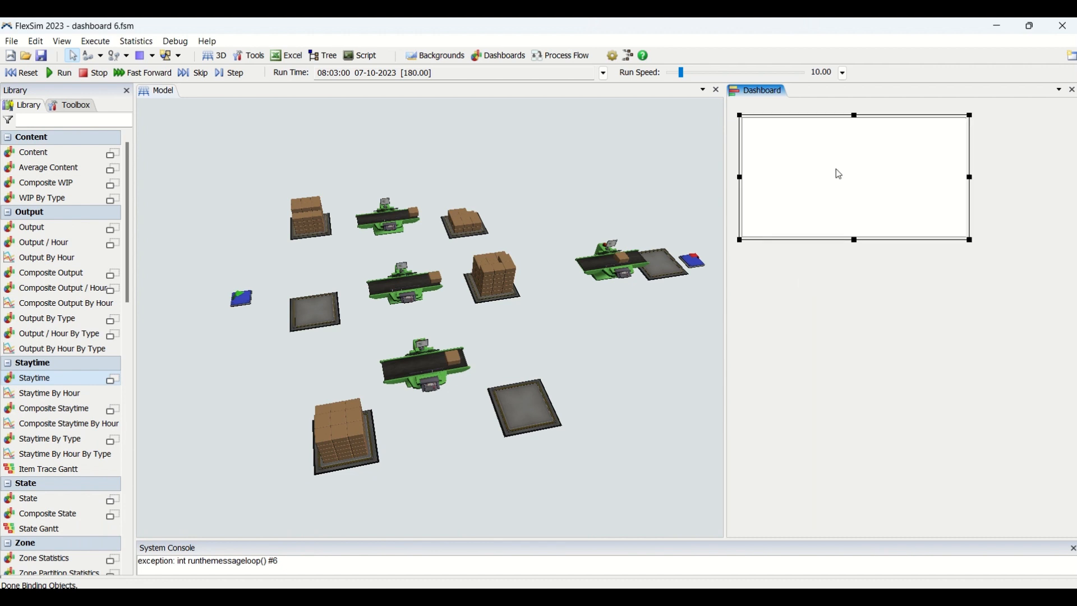
double_click(829, 171)
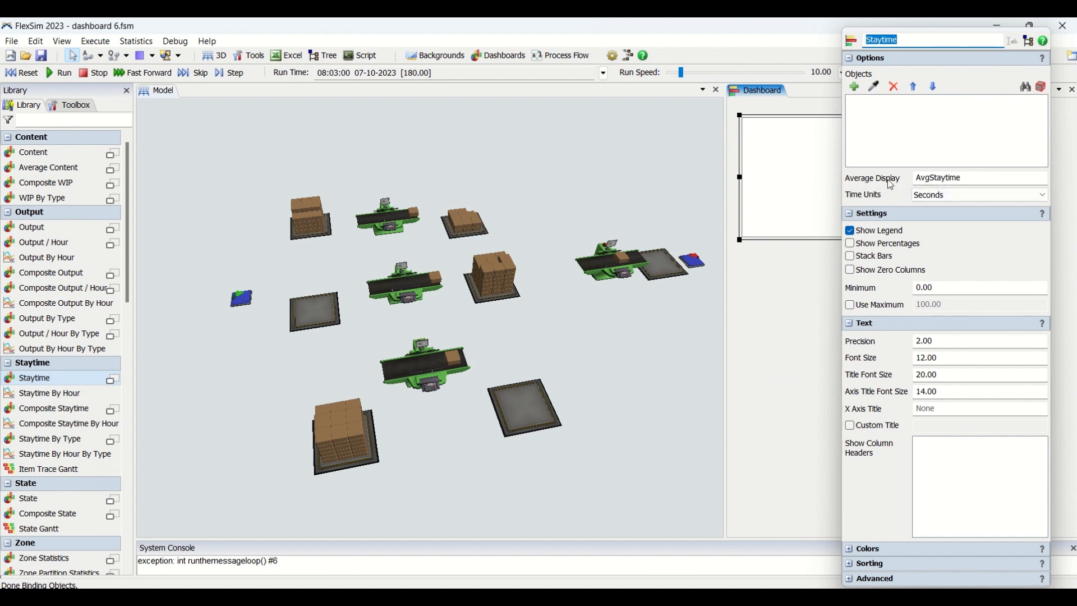
left_click(954, 179)
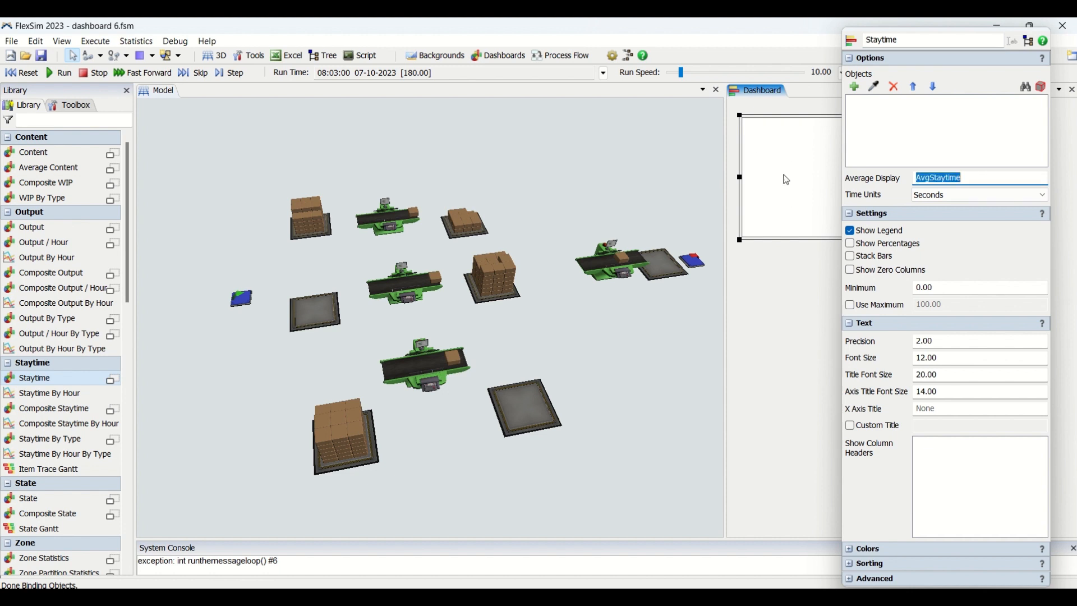
left_click(930, 197)
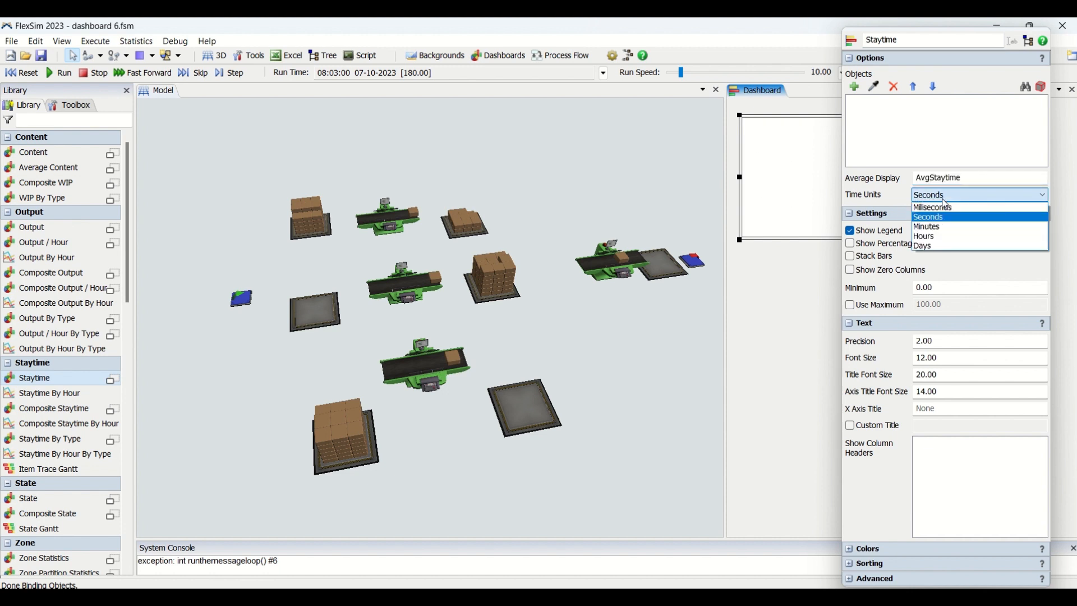
left_click(945, 229)
left_click(779, 293)
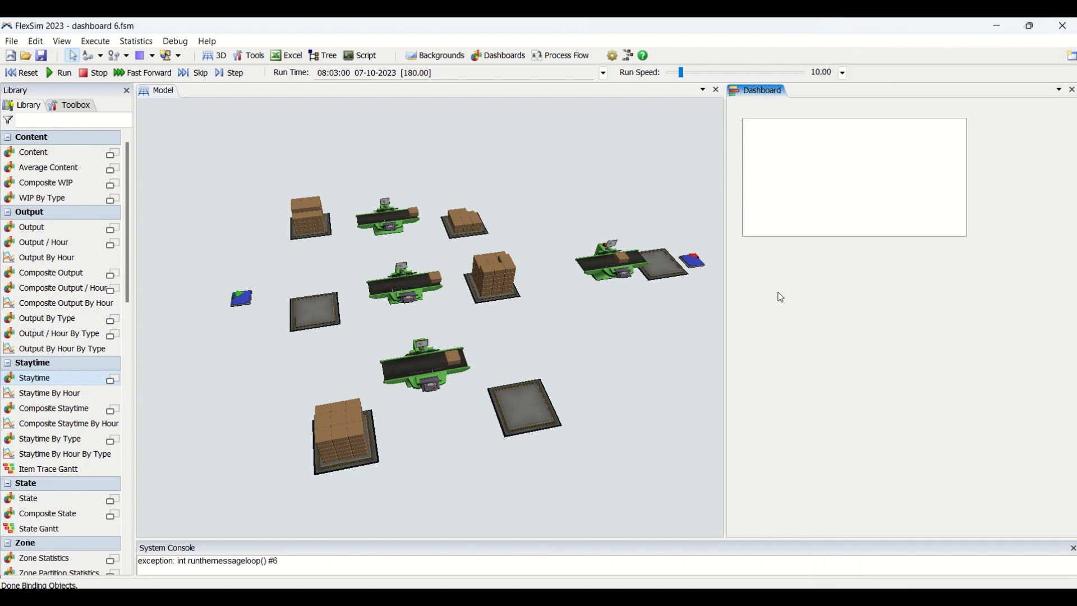
Step: Reset the model and sample Queue1, Queue2 and Queue3 as the objects tracked by the Staytime chart
left_click(15, 73)
double_click(782, 163)
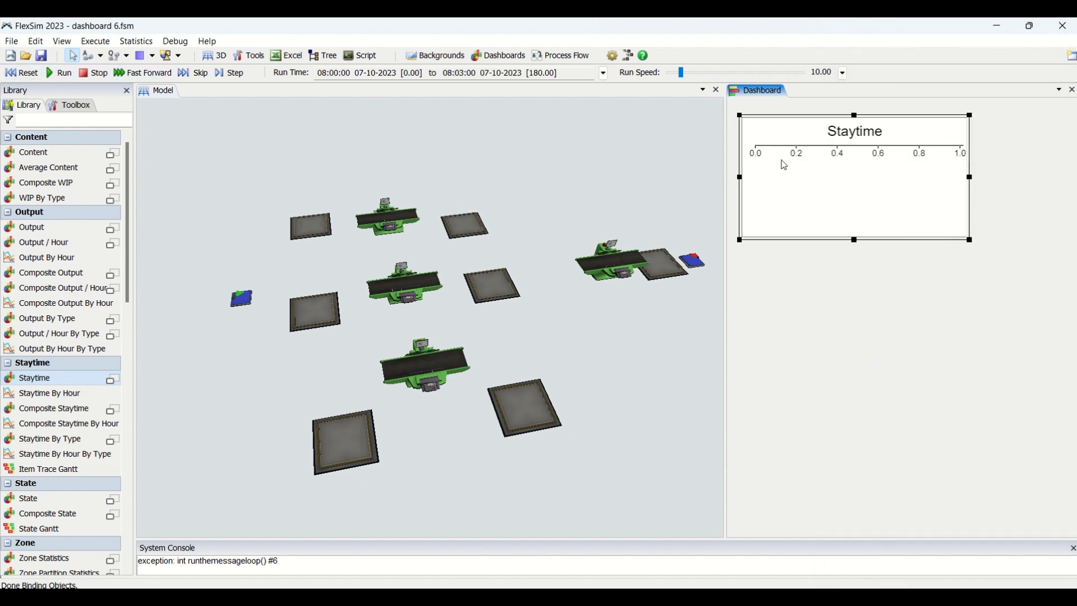
left_click(829, 87)
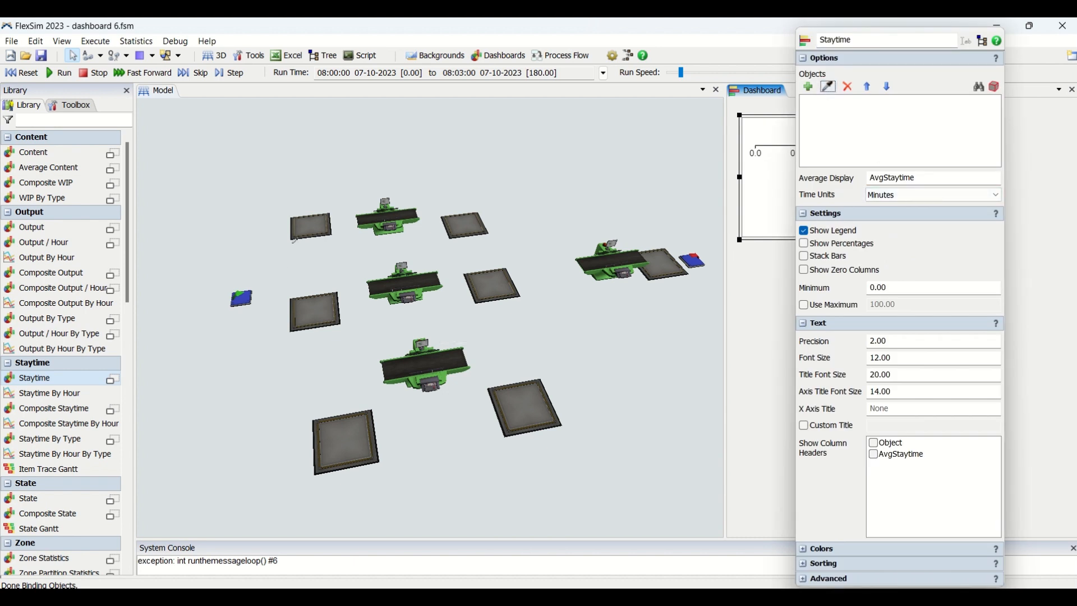
left_click(305, 234)
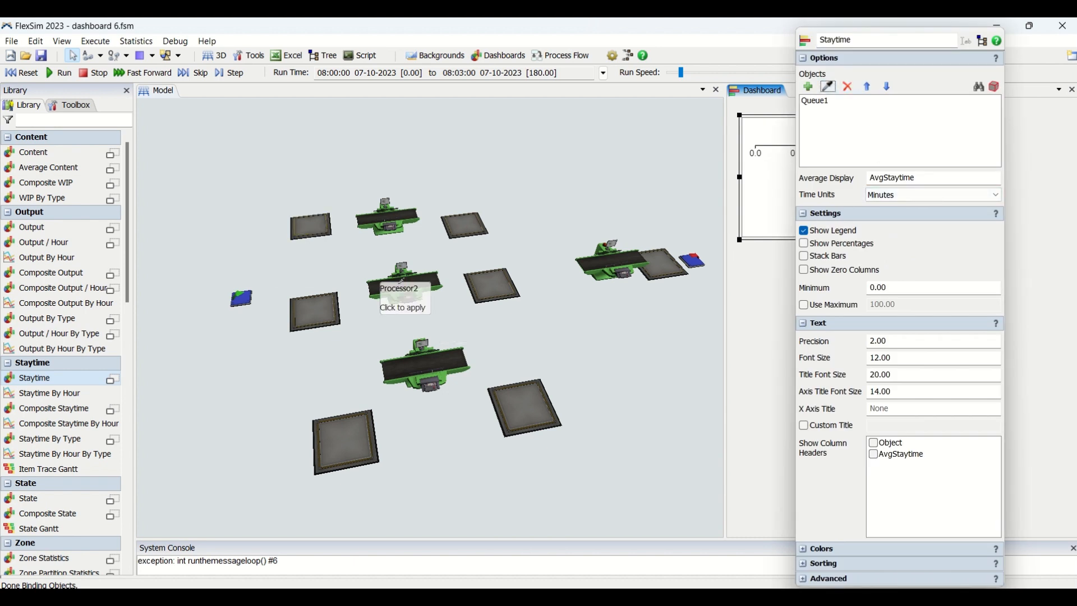
left_click(332, 304)
left_click(829, 88)
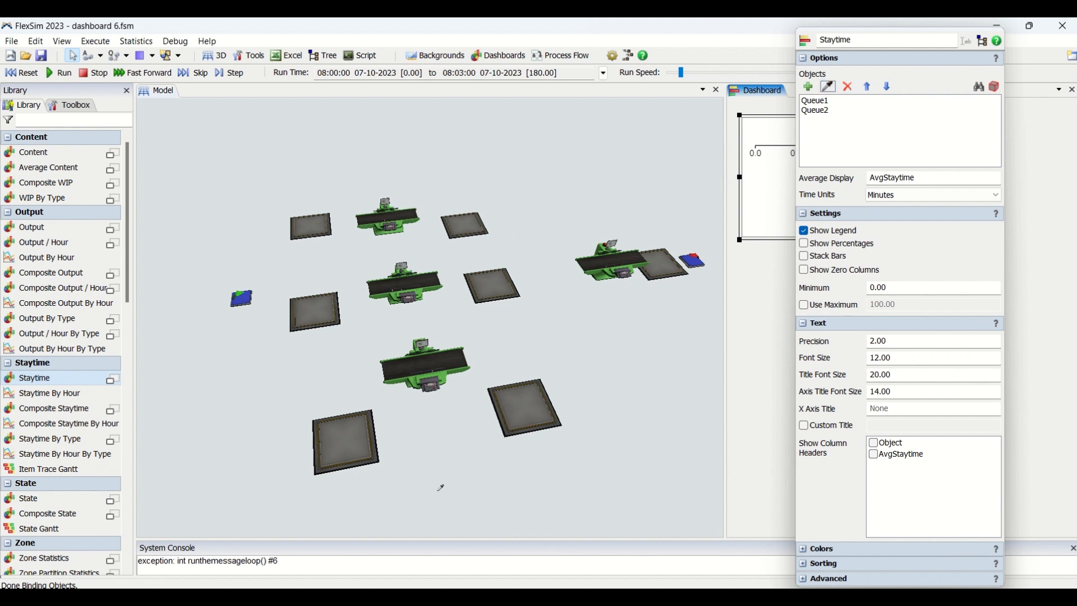
left_click(345, 443)
left_click(598, 387)
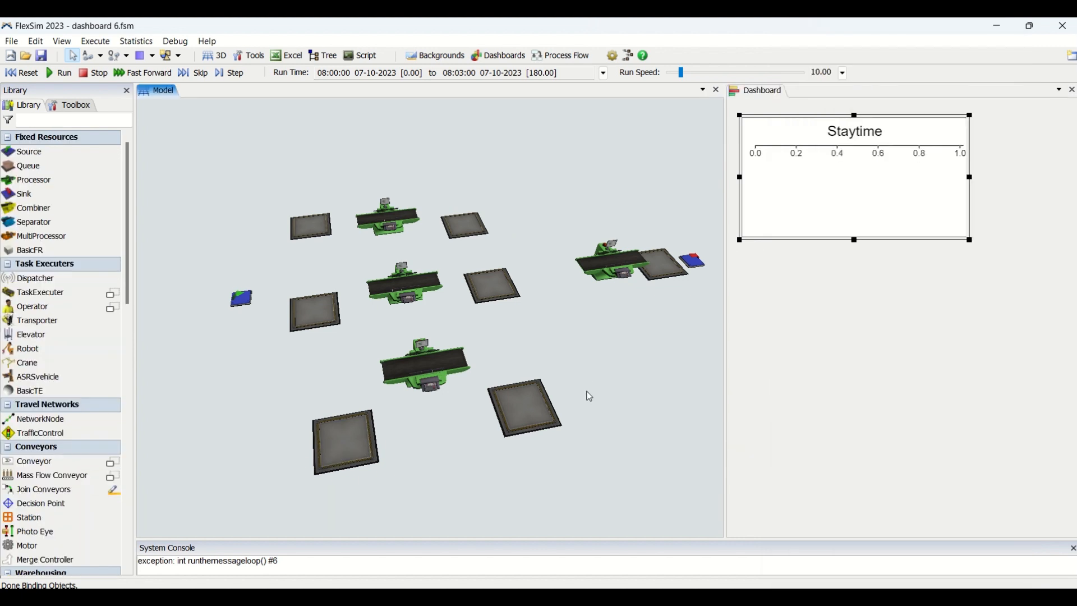
Step: Run the simulation to its stop time of 180 to fill the Staytime chart with data
left_click(66, 78)
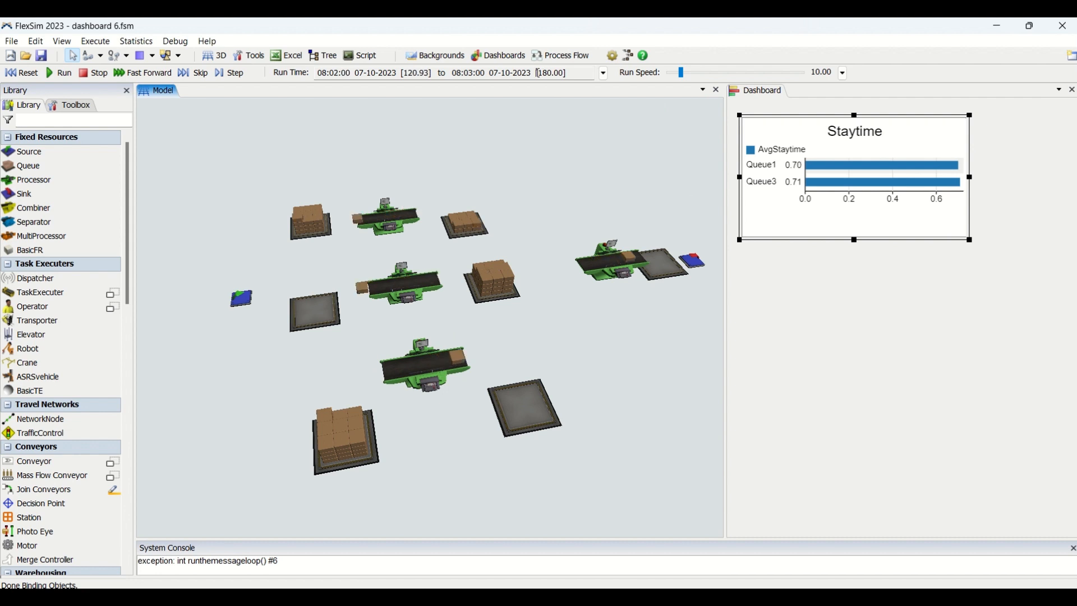
left_click(565, 73)
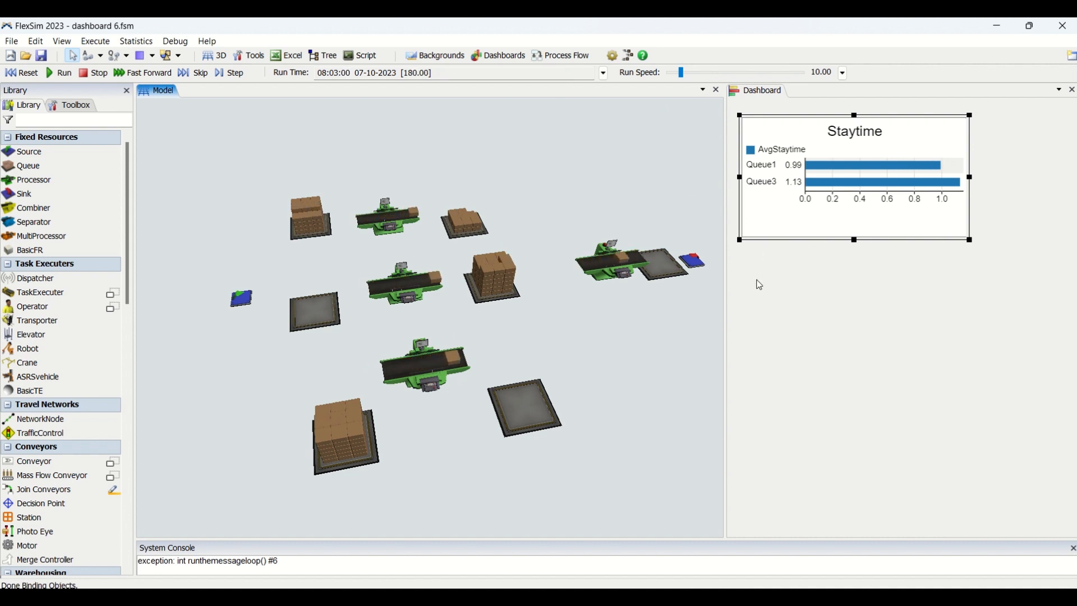
left_click(794, 223)
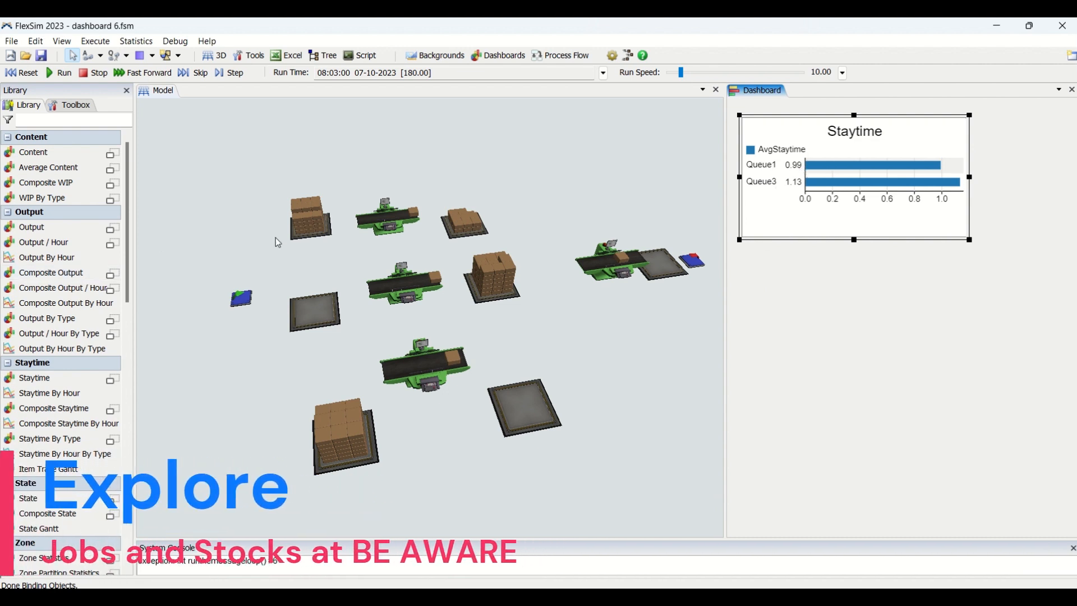
Step: Examine the maximum and average staytime in Queue1's statistics
double_click(294, 238)
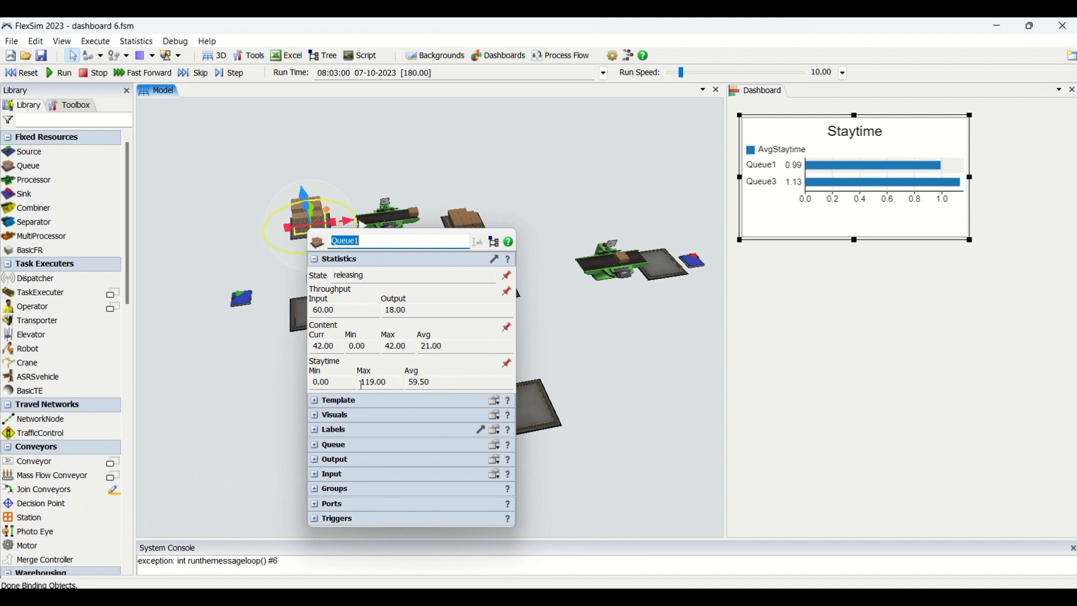
left_click(362, 385)
left_click(397, 382)
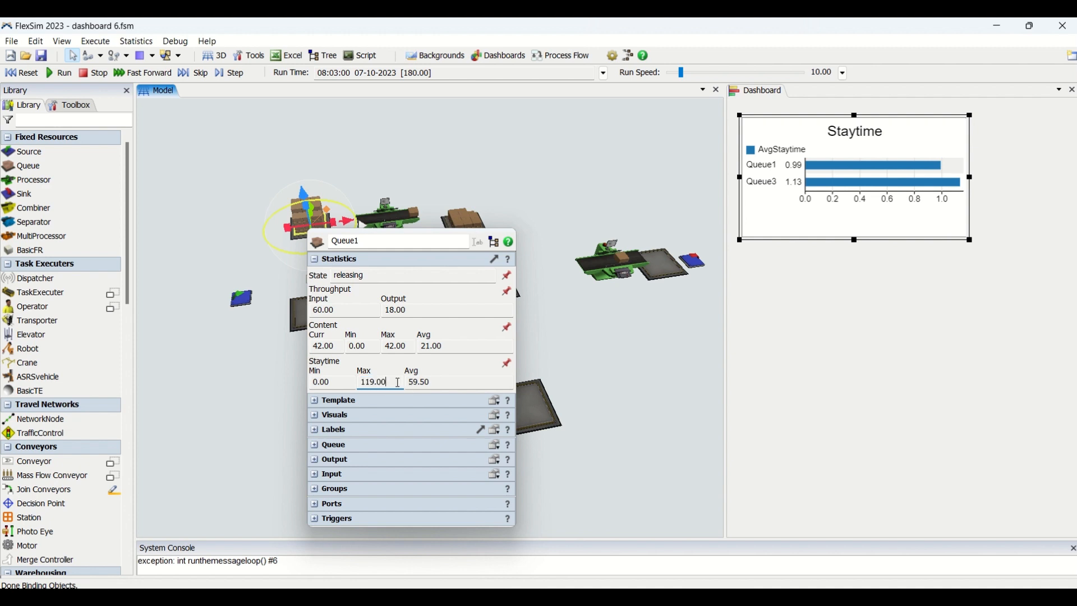
double_click(382, 382)
double_click(412, 385)
double_click(397, 385)
left_click(575, 384)
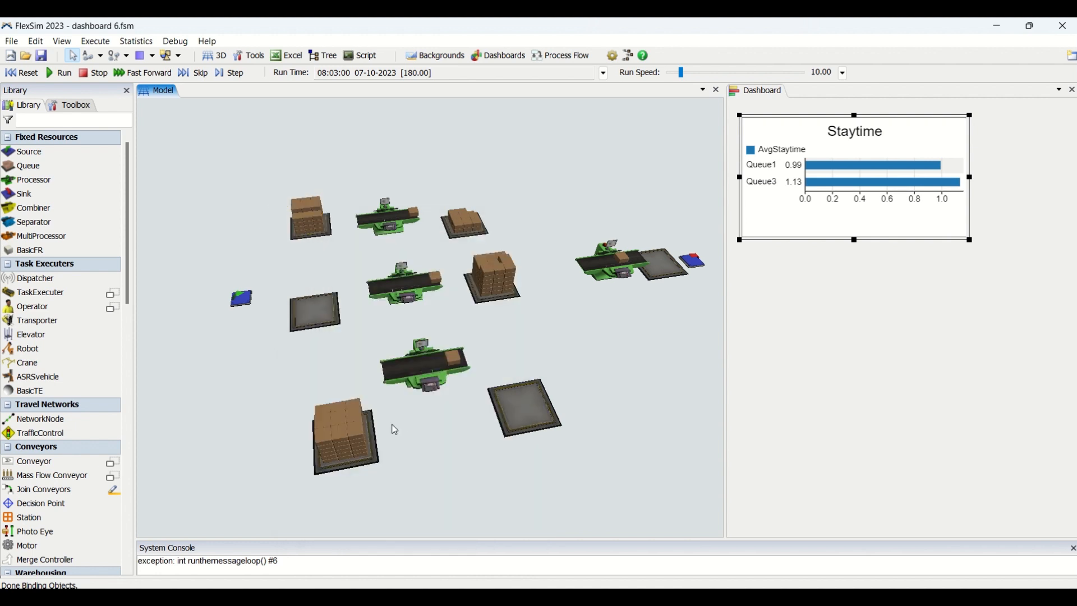
Step: Examine the average and maximum staytime in Queue3's statistics
left_click(380, 459)
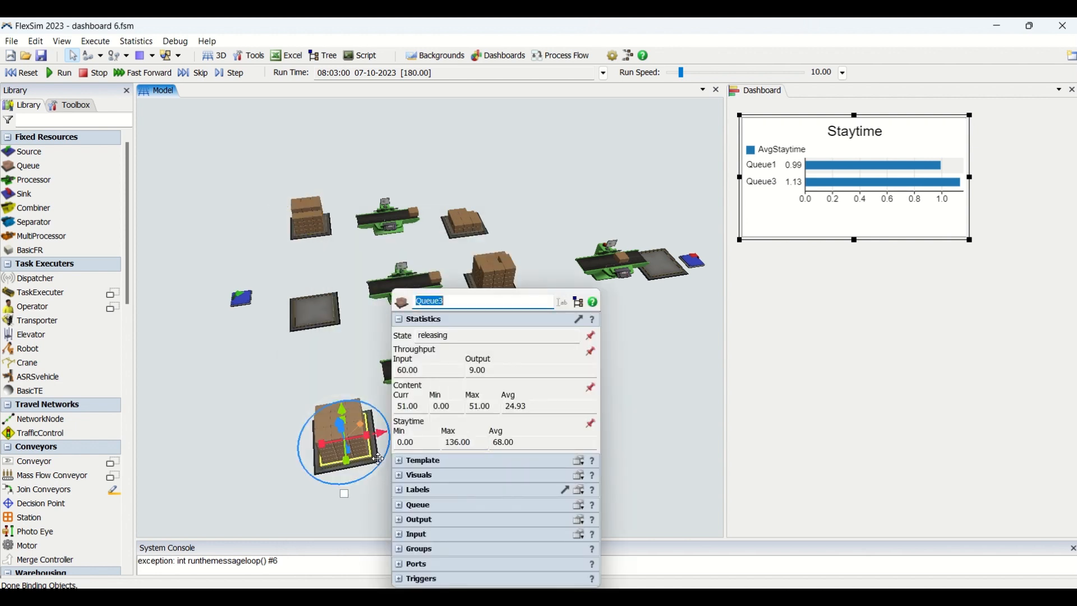
double_click(544, 445)
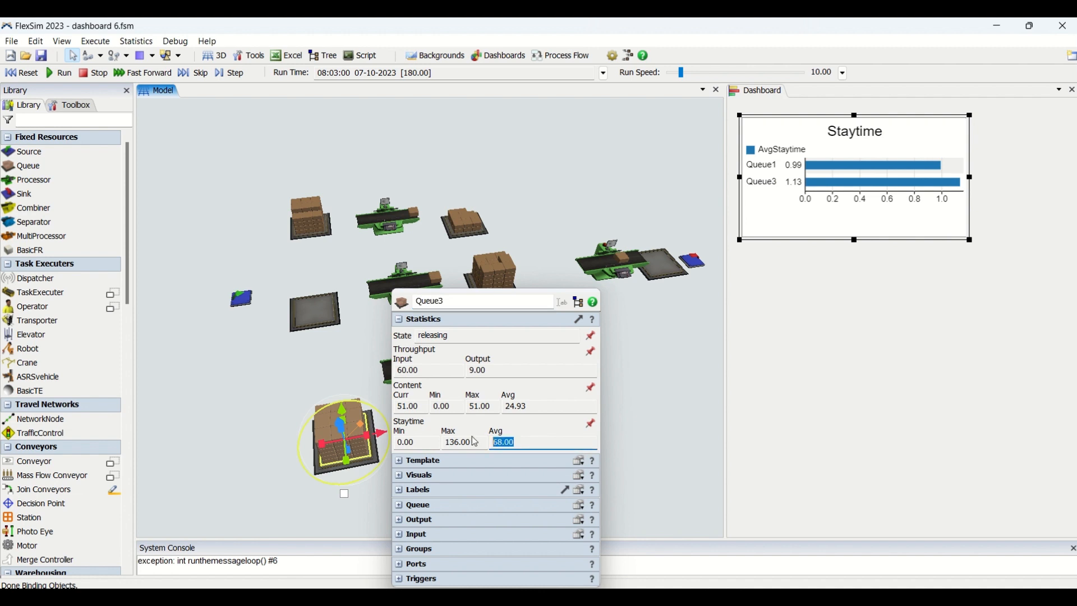
double_click(474, 442)
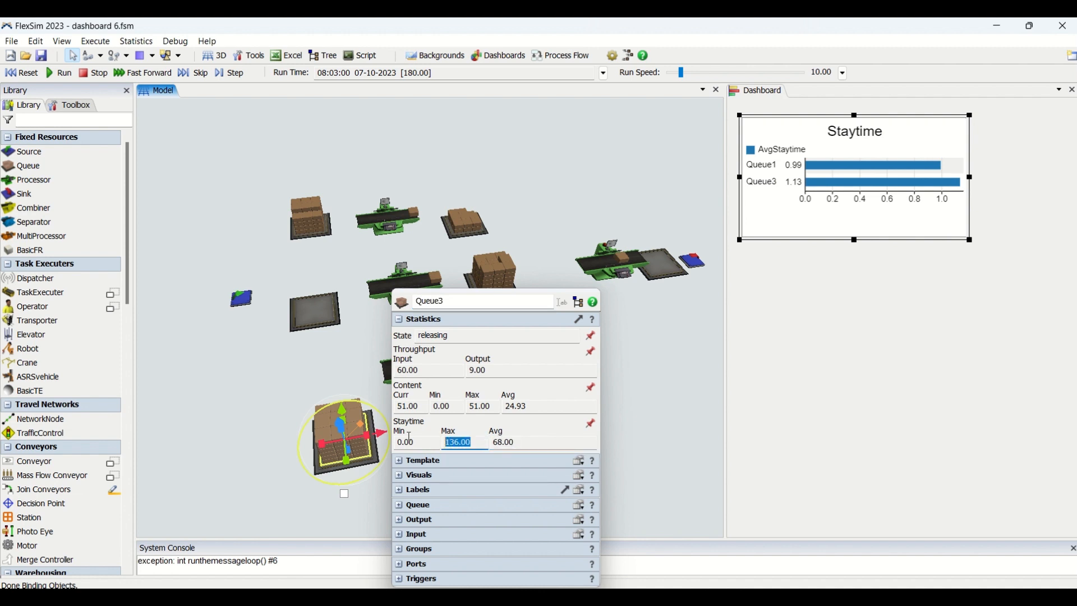
left_click(644, 370)
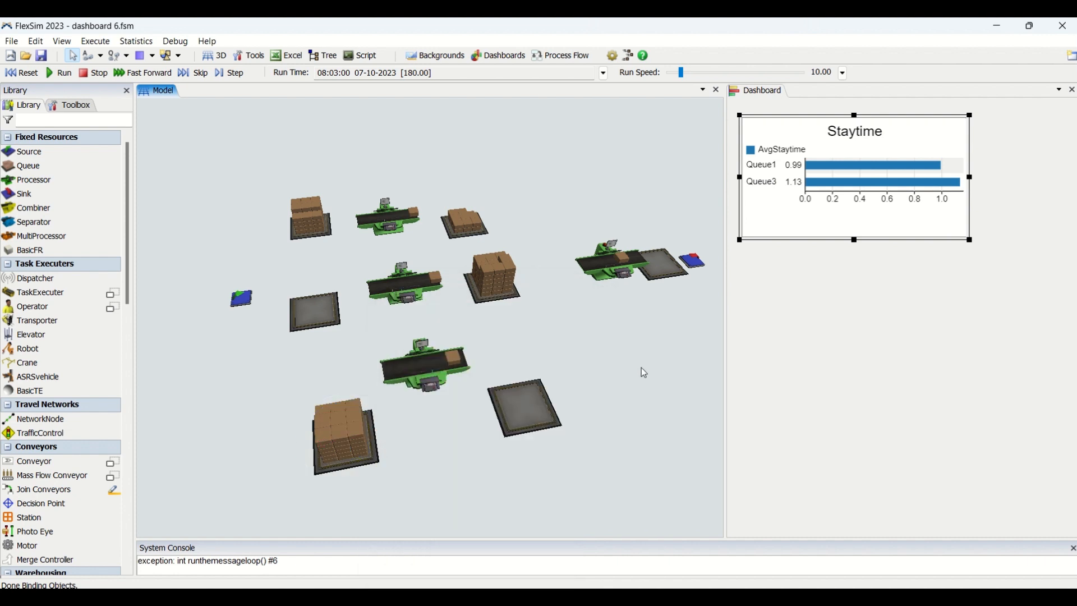
left_click(377, 462)
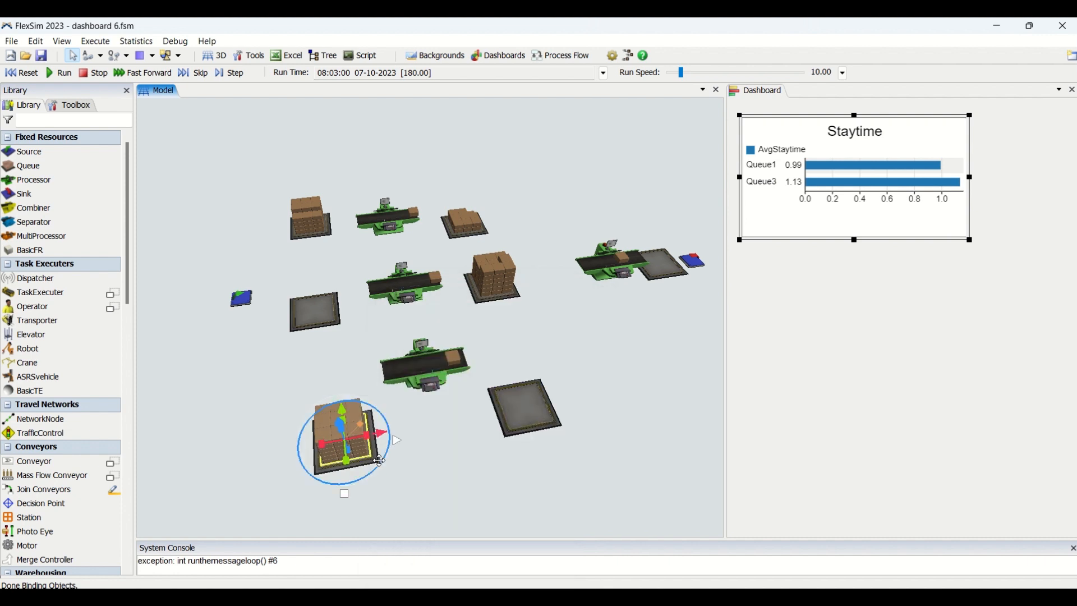
left_click(699, 338)
Step: Reopen Queue1's statistics and check its staytime values against the chart's Queue1 bar
double_click(310, 221)
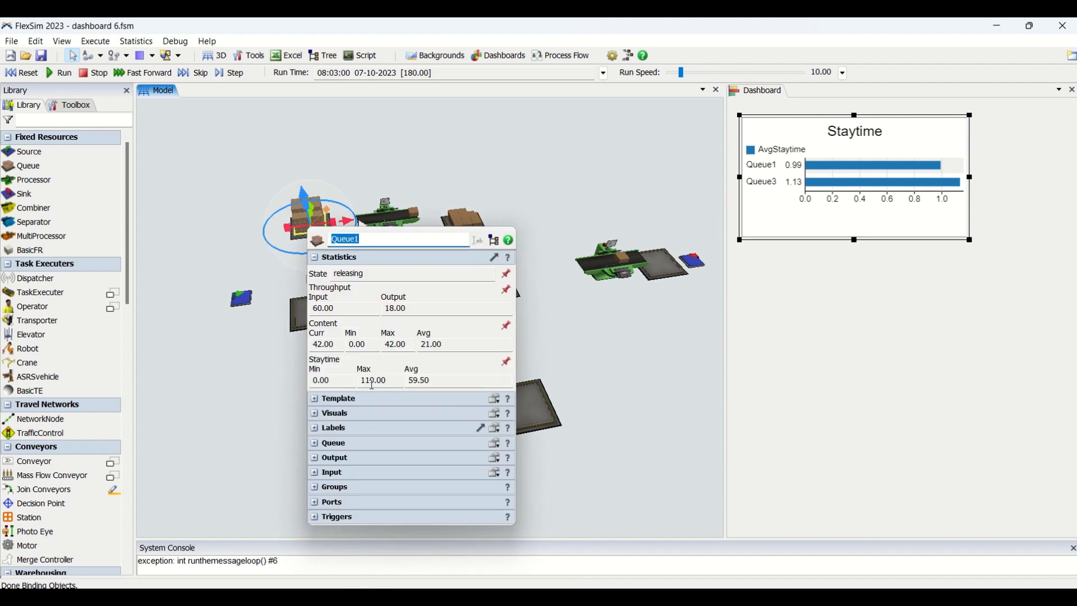
double_click(390, 385)
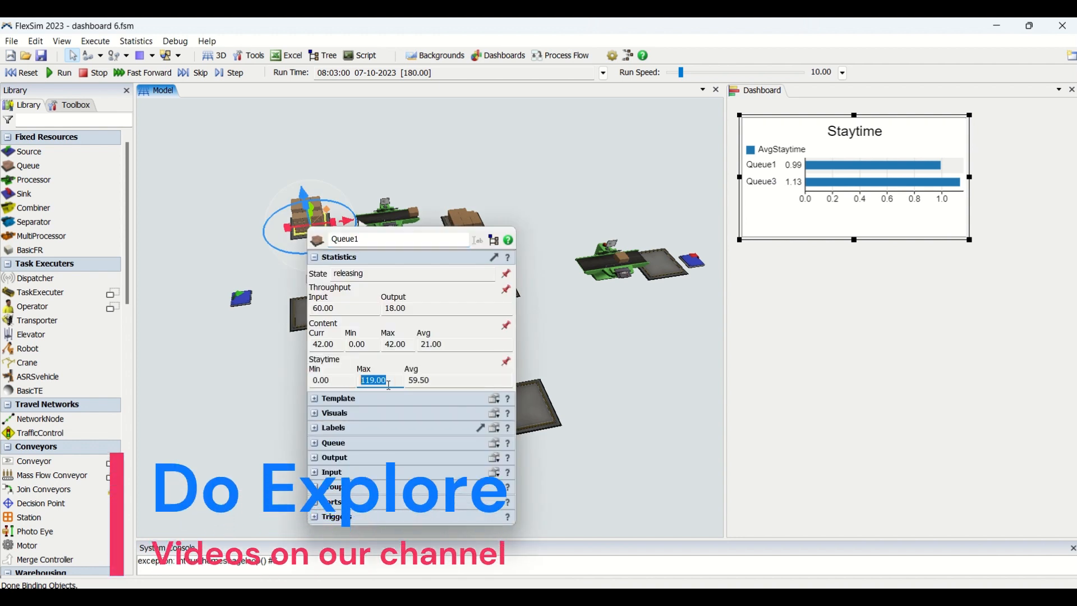
key("Tab")
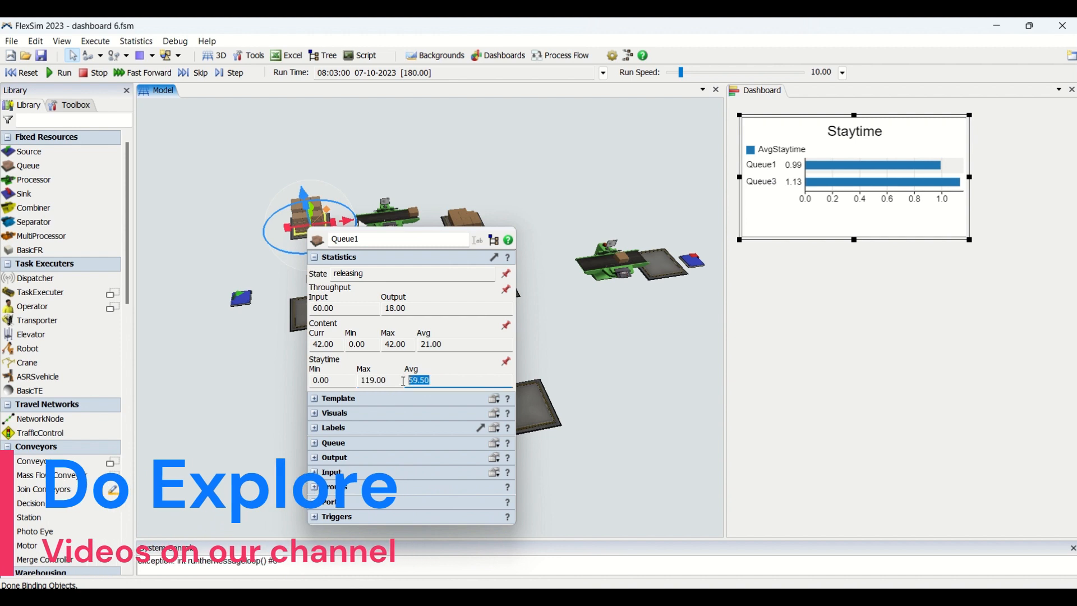
left_click(619, 340)
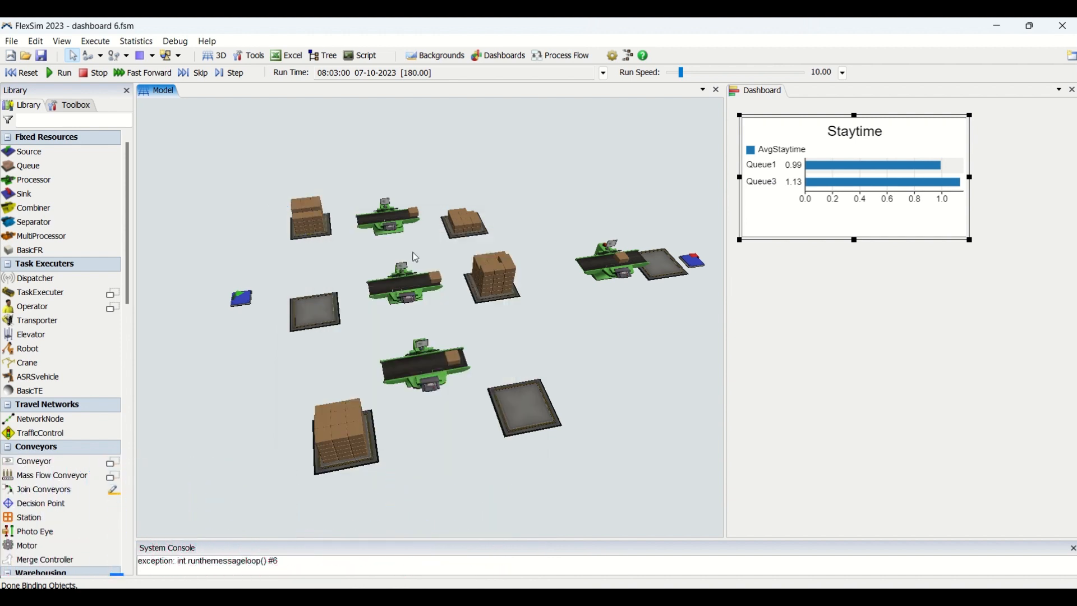
Step: Change the Staytime chart's time units to Seconds
left_click(769, 229)
double_click(769, 229)
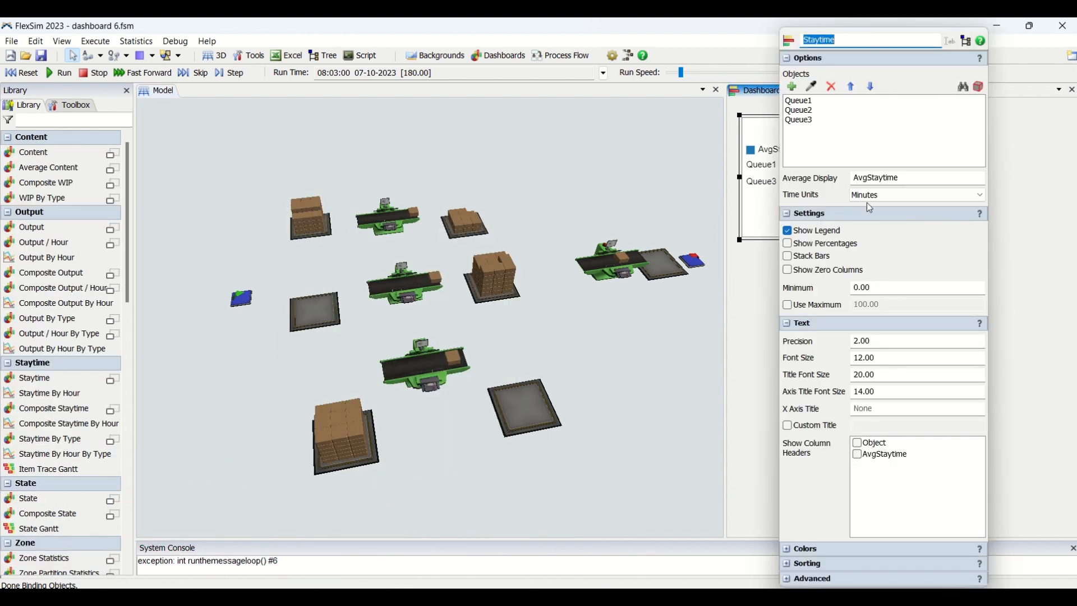
left_click(883, 194)
left_click(875, 217)
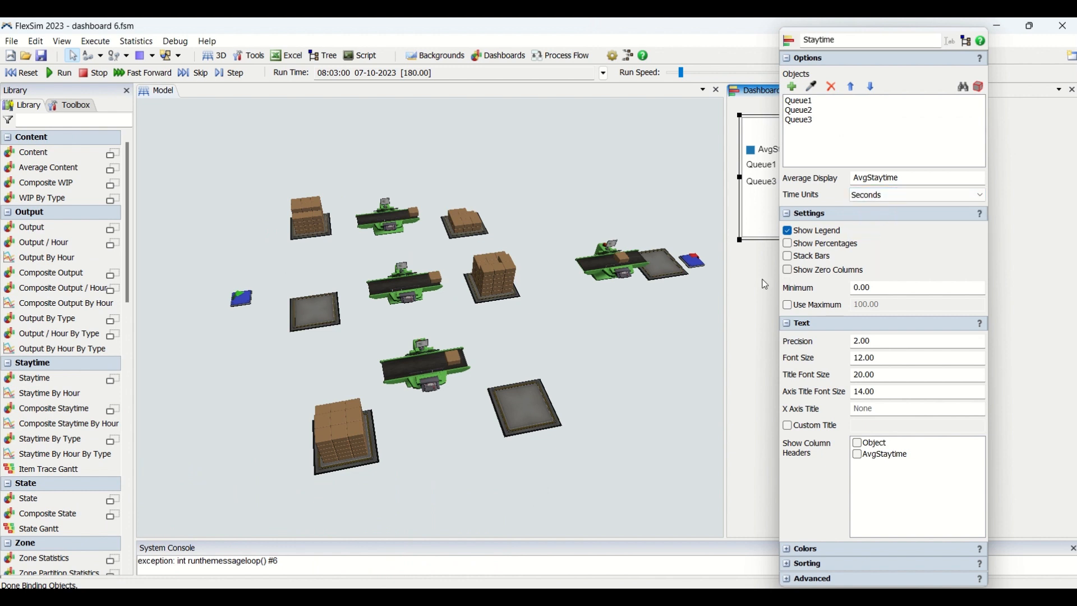
Step: Reset and rerun the simulation, raising the run speed to 370
left_click(27, 73)
left_click(59, 73)
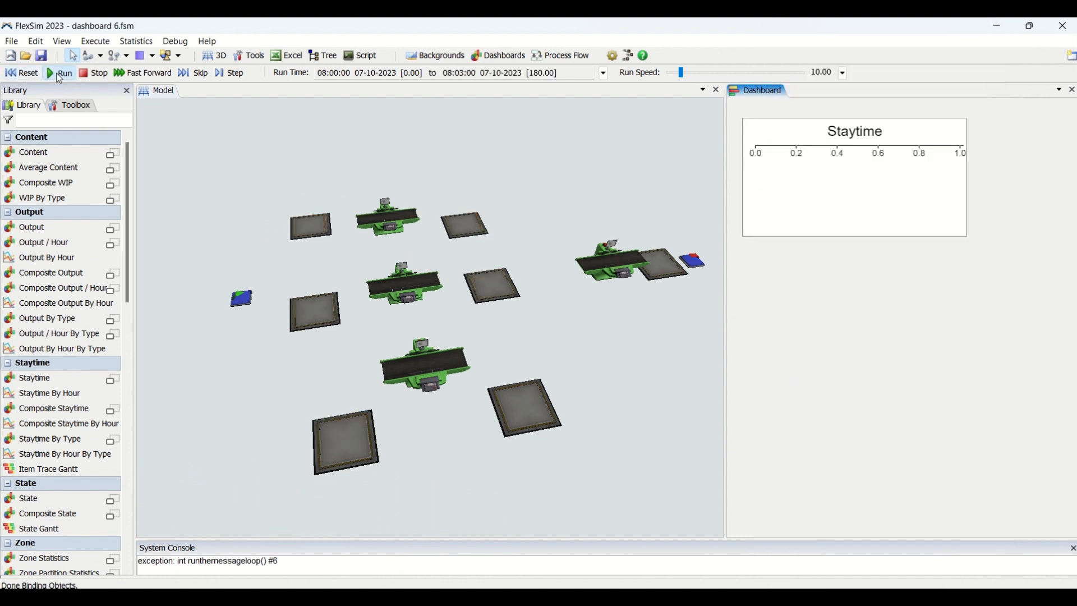
left_click_drag(681, 73, 700, 74)
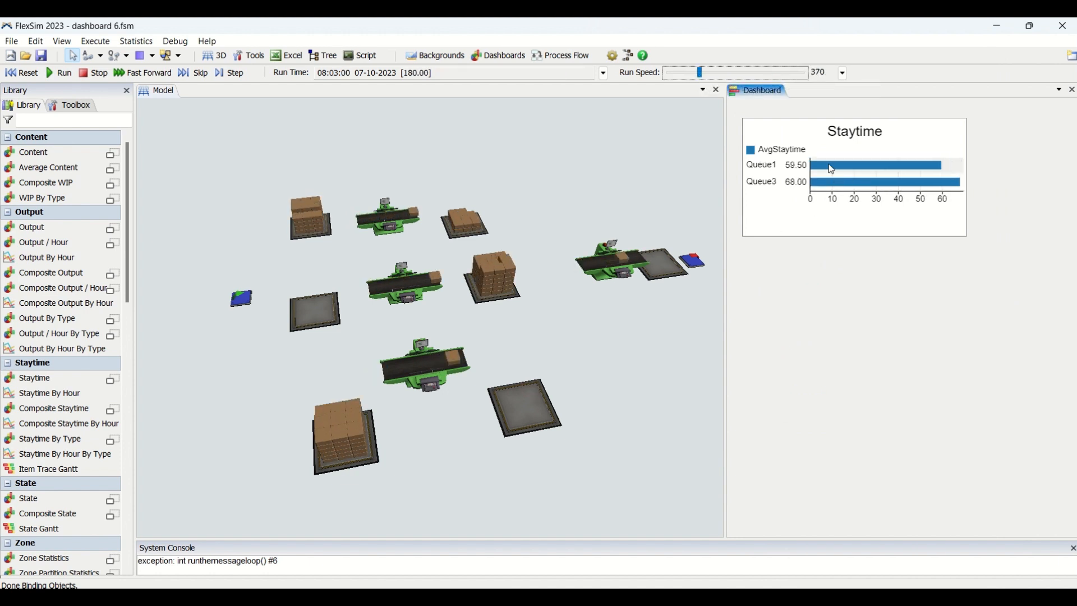
Step: Compare Queue1's average staytime with the chart and shorten the Staytime chart from its lower edge
double_click(325, 234)
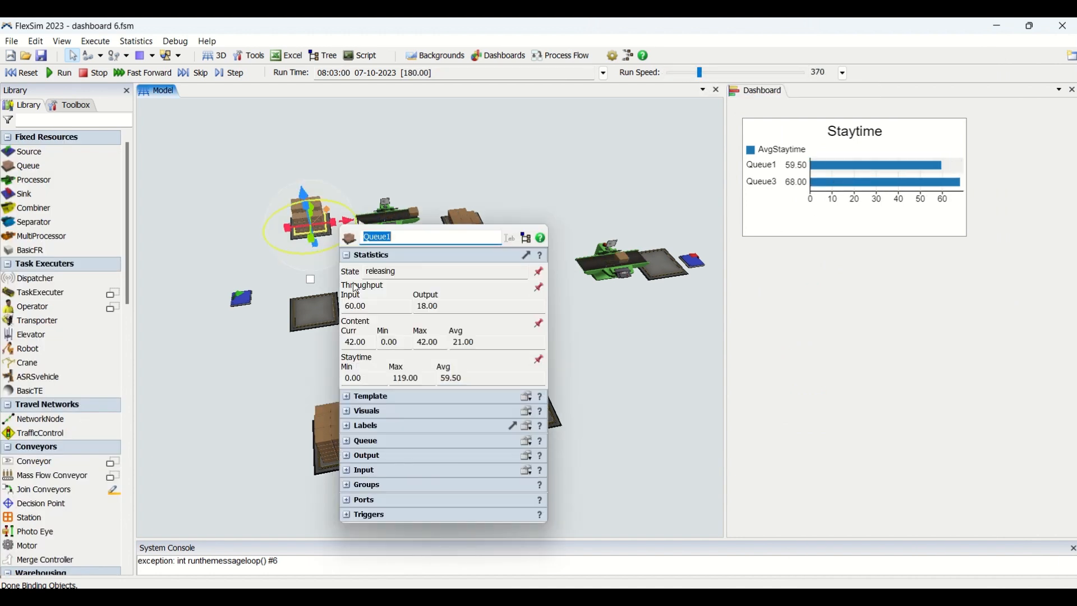
left_click(774, 203)
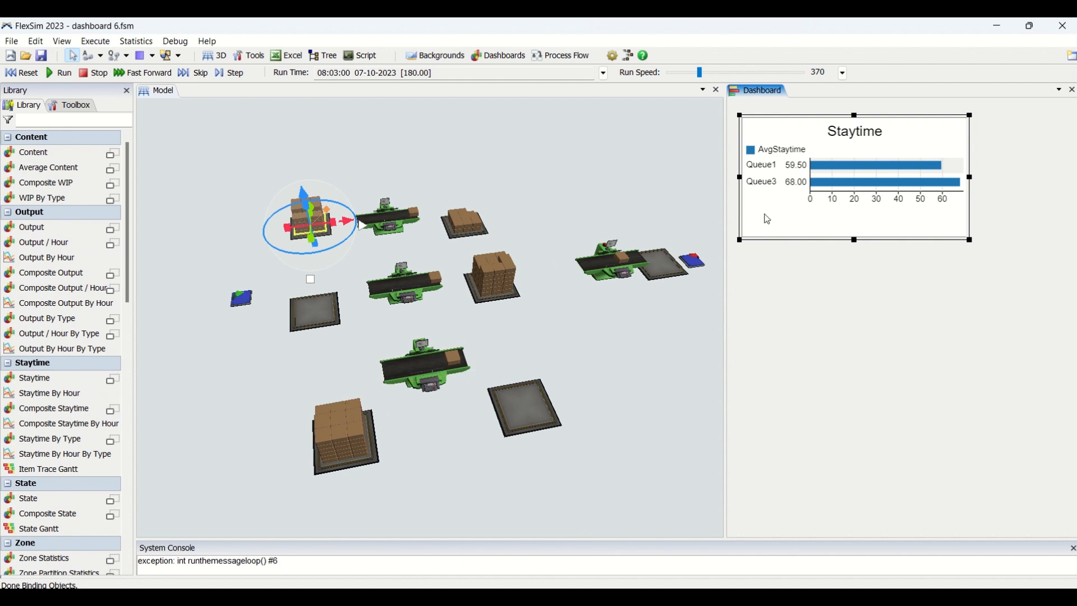
left_click_drag(855, 237, 855, 218)
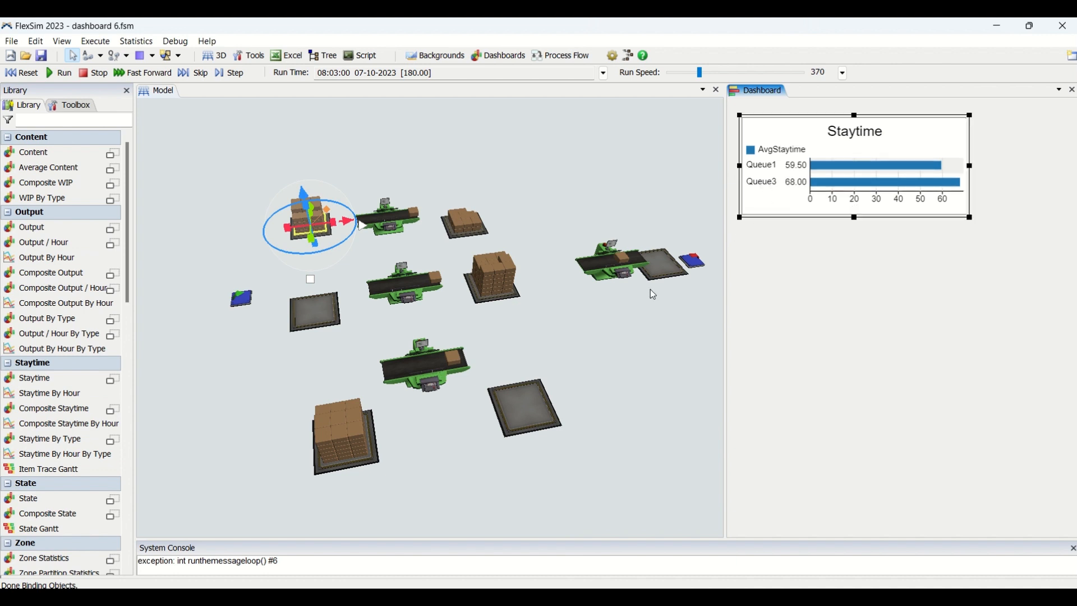
Step: Review the available time units in the Staytime chart's properties
left_click(554, 224)
left_click(772, 201)
double_click(776, 206)
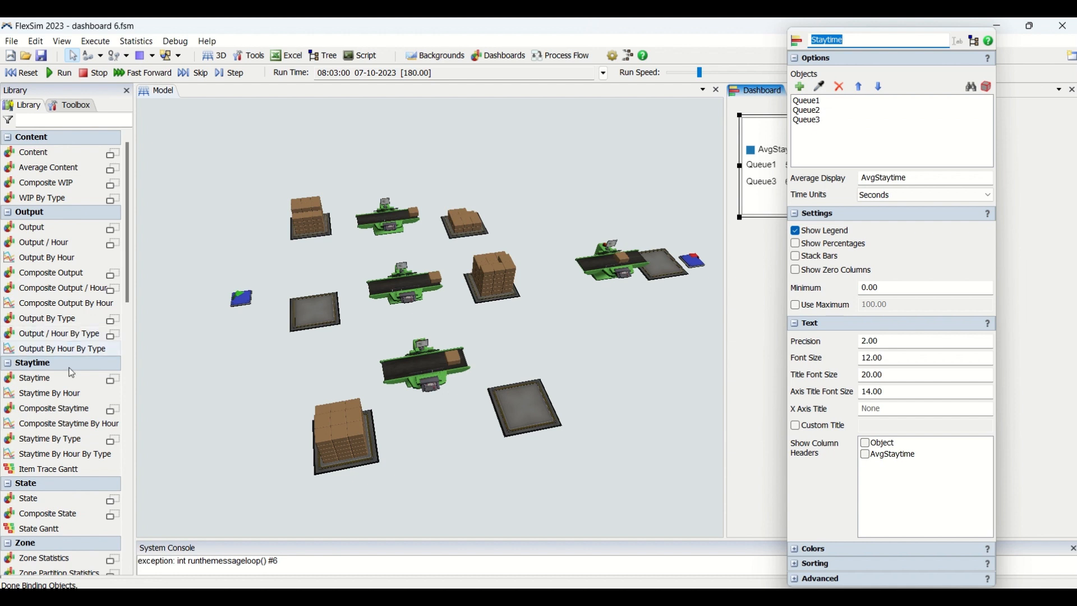
left_click(921, 196)
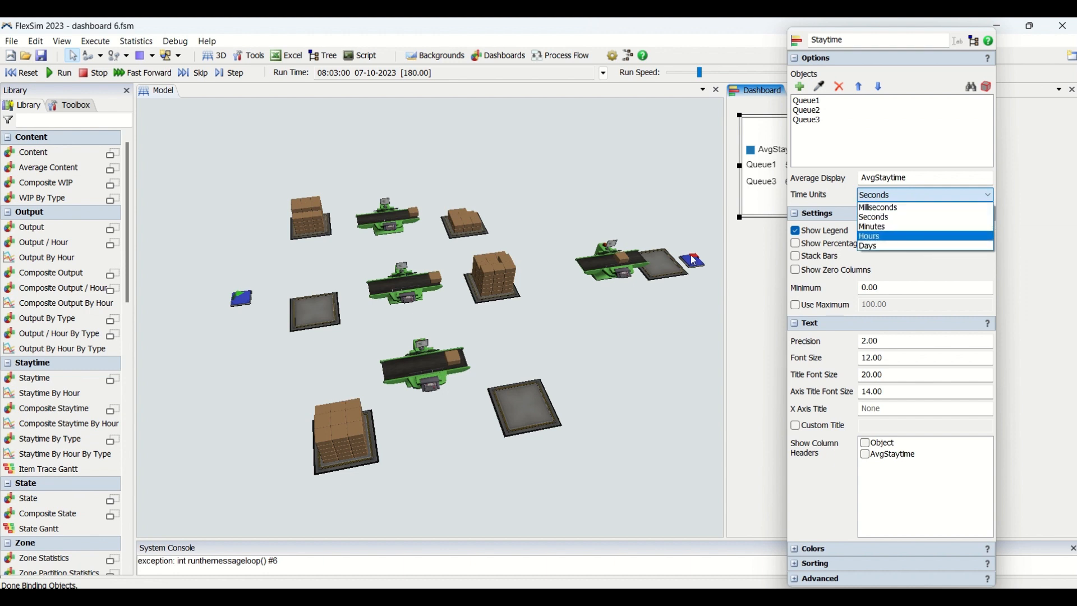
left_click(753, 257)
left_click(807, 250)
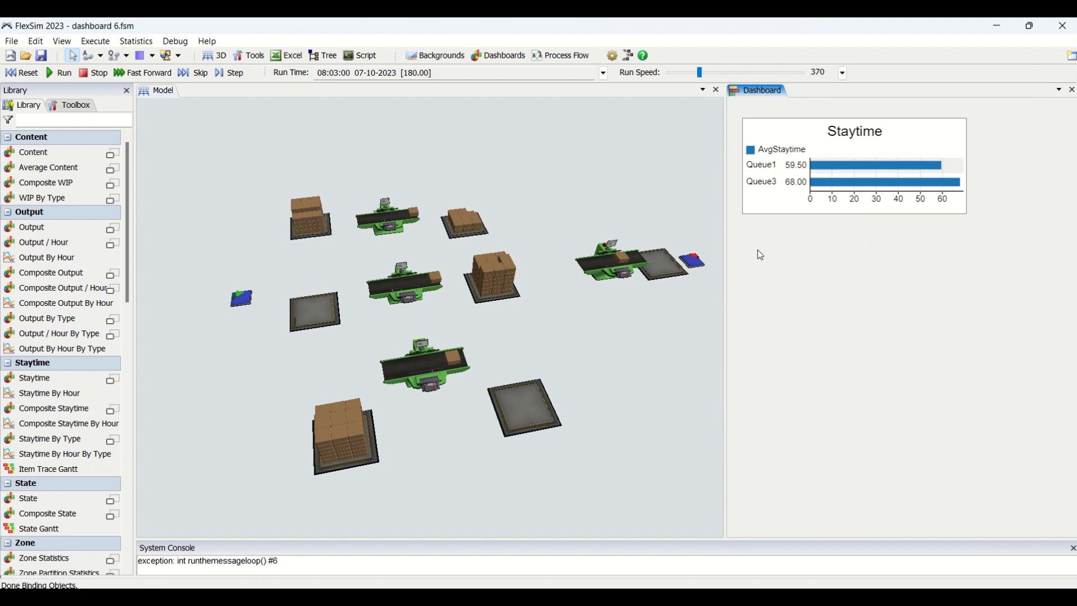
left_click(538, 222)
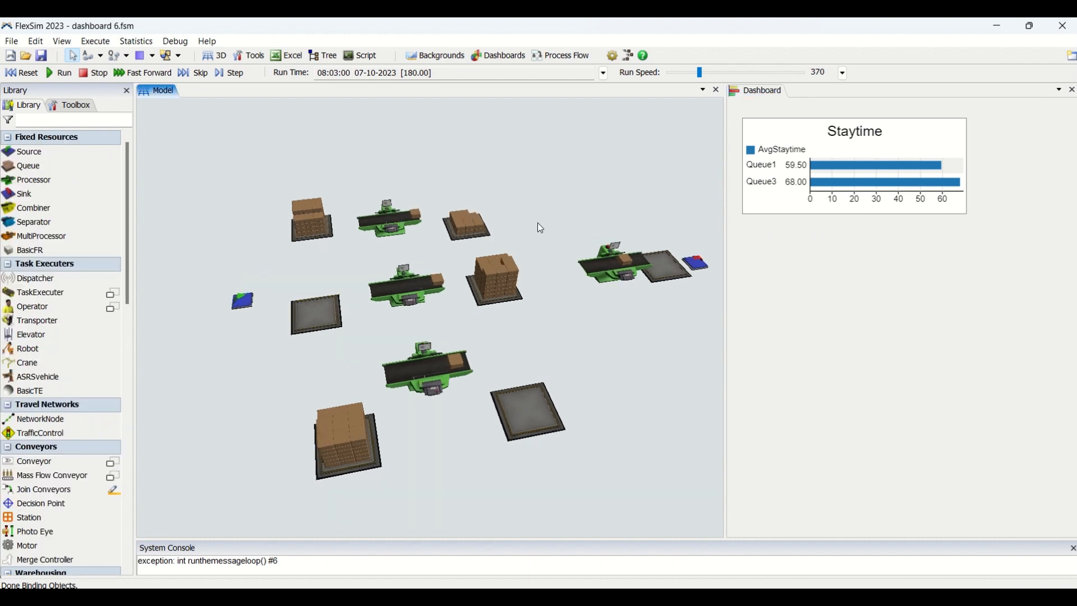
left_click(829, 272)
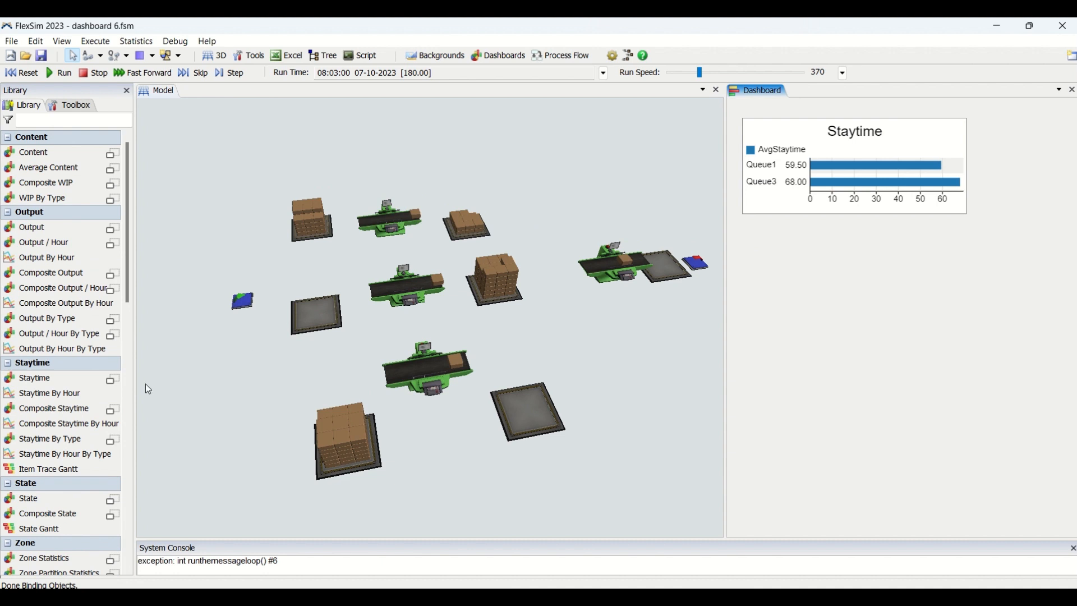
left_click(218, 233)
left_click(895, 306)
Step: Add a Staytime By Hour chart below the Staytime chart and set its time units to Seconds
left_click_drag(80, 393, 745, 231)
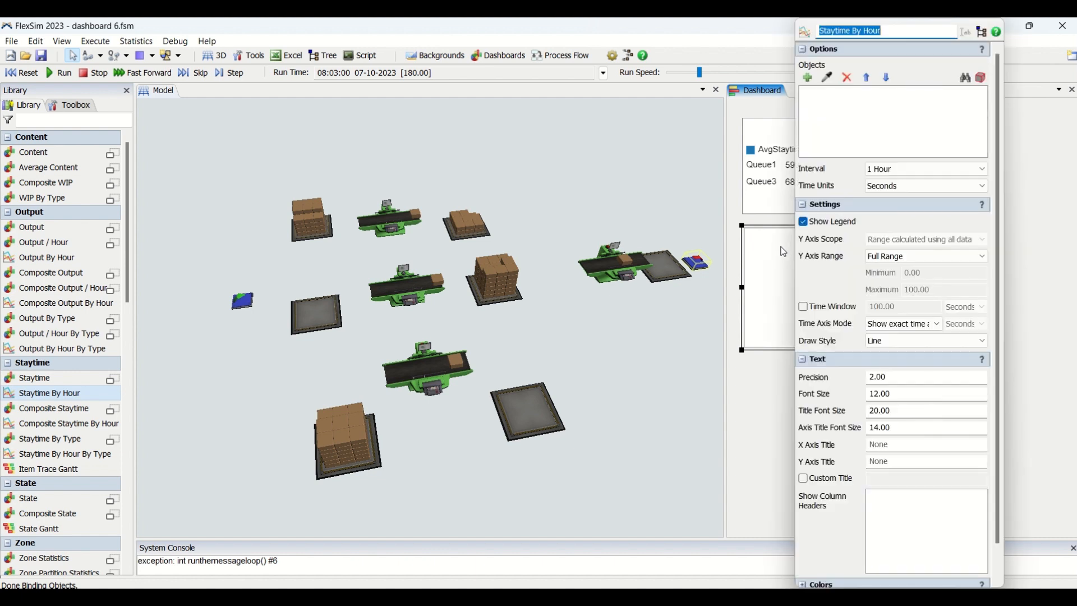
left_click(807, 171)
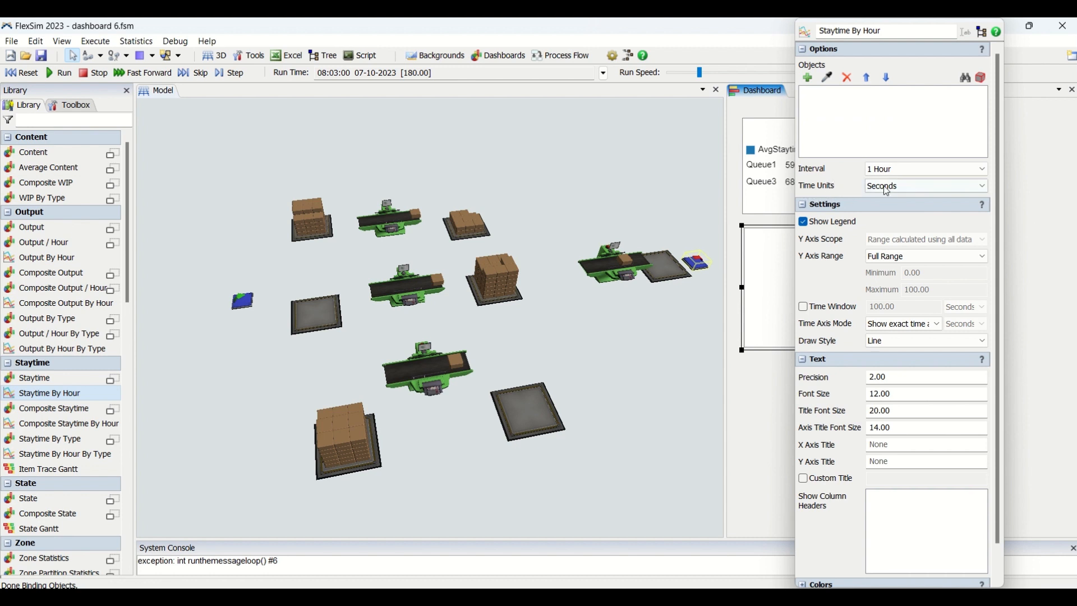
left_click(908, 186)
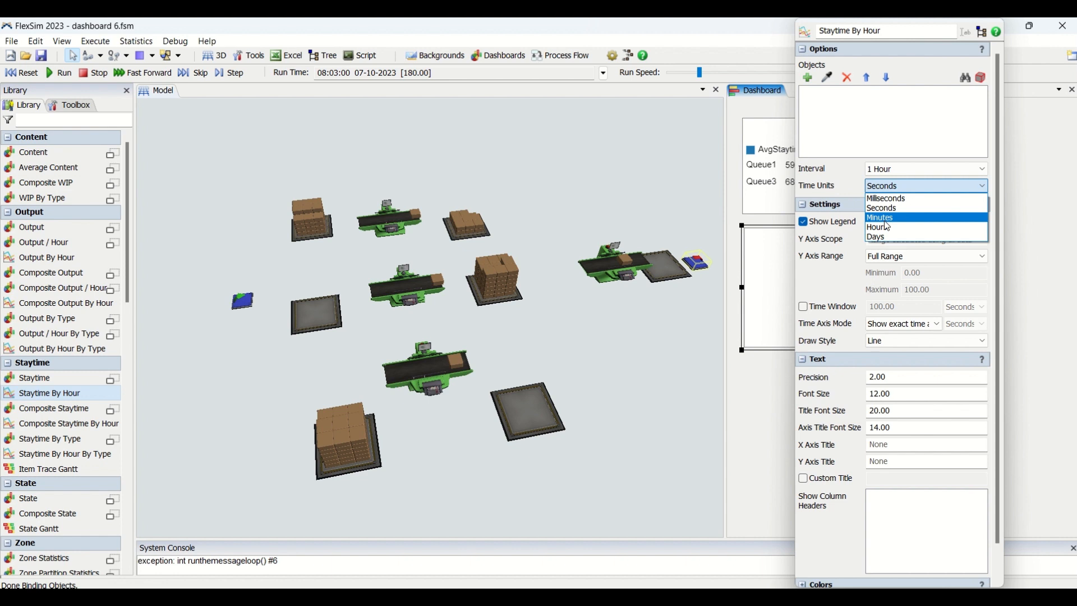
left_click(885, 208)
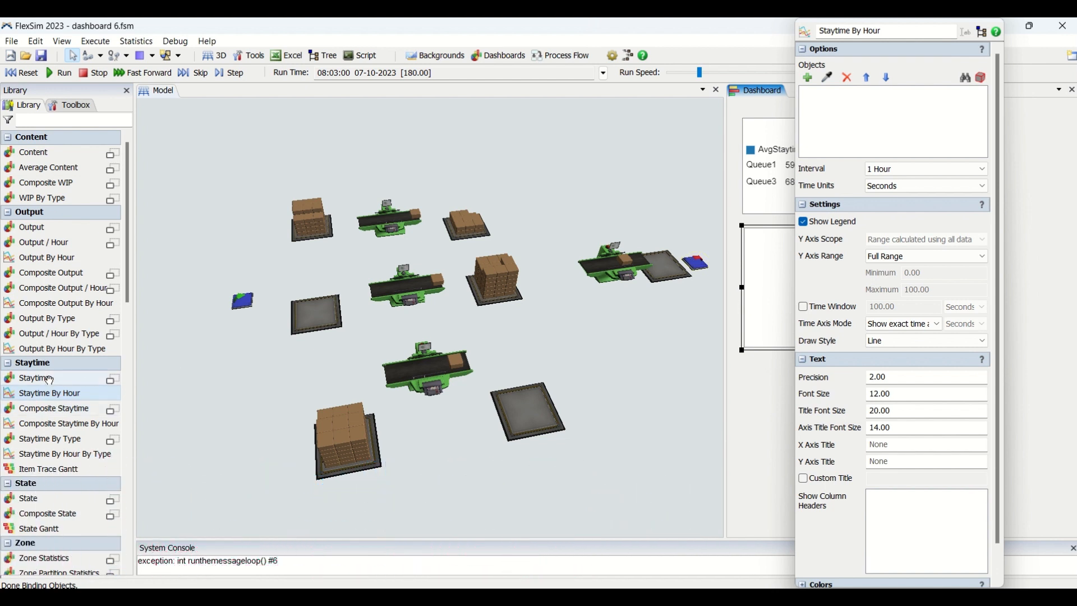
Step: Sample Queue1, Queue2 and Queue3 from the model as the objects of the Staytime By Hour chart
left_click(925, 171)
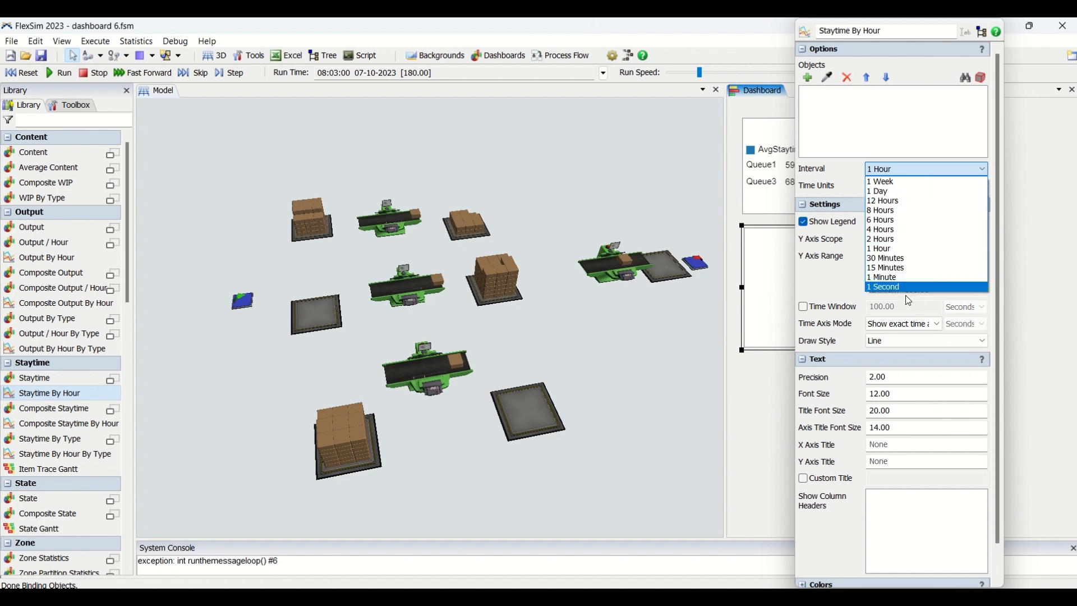
left_click(830, 79)
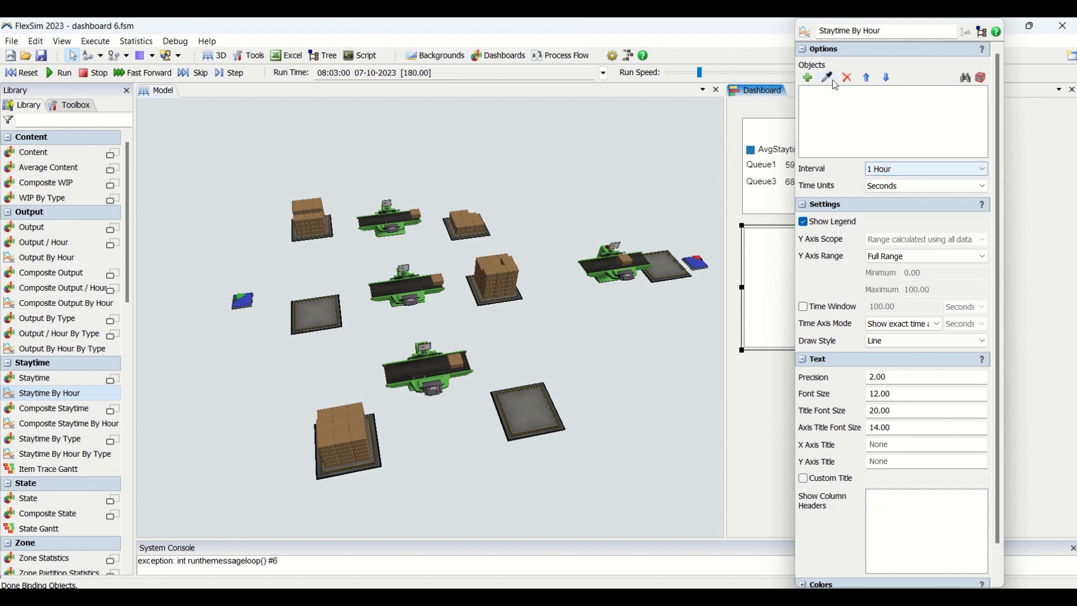
left_click(829, 78)
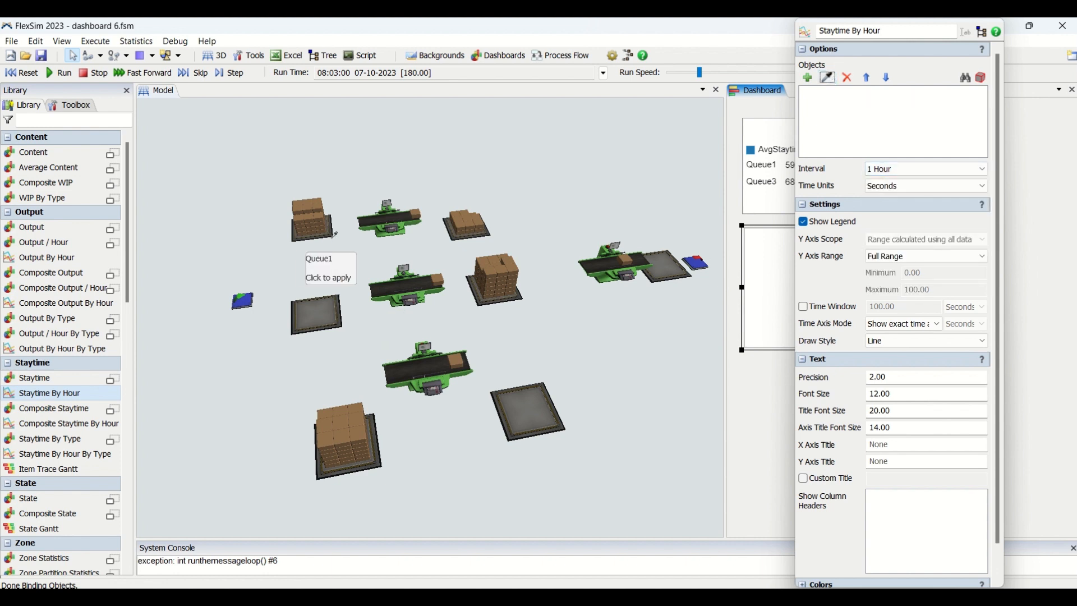
left_click(336, 242)
left_click(829, 78)
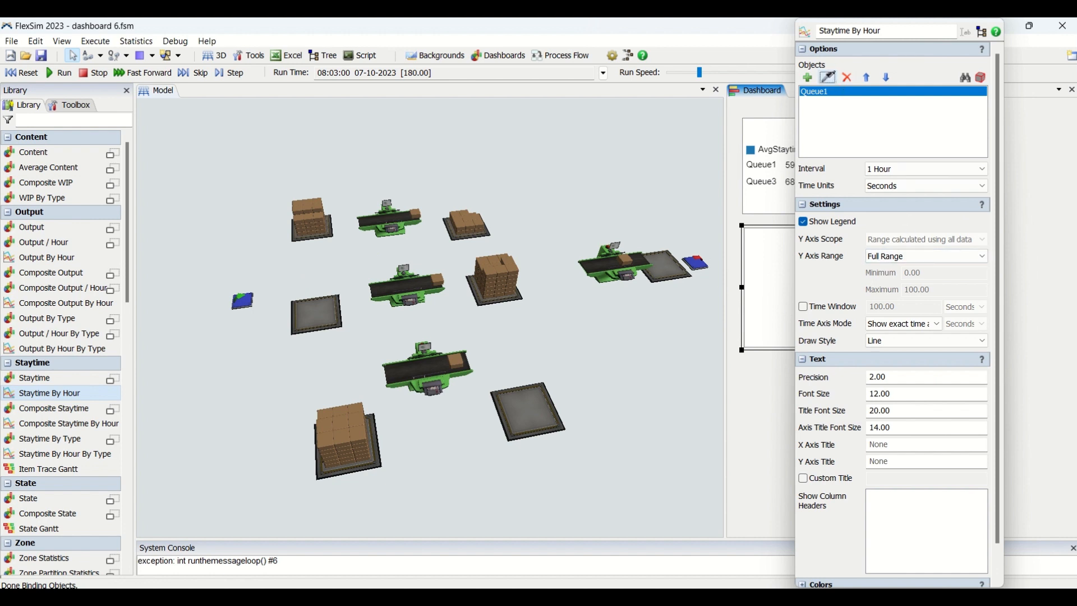
left_click(334, 307)
left_click(386, 460)
Step: Reset and rerun the simulation, and review the interval options of the Staytime By Hour chart
left_click(20, 73)
left_click(56, 73)
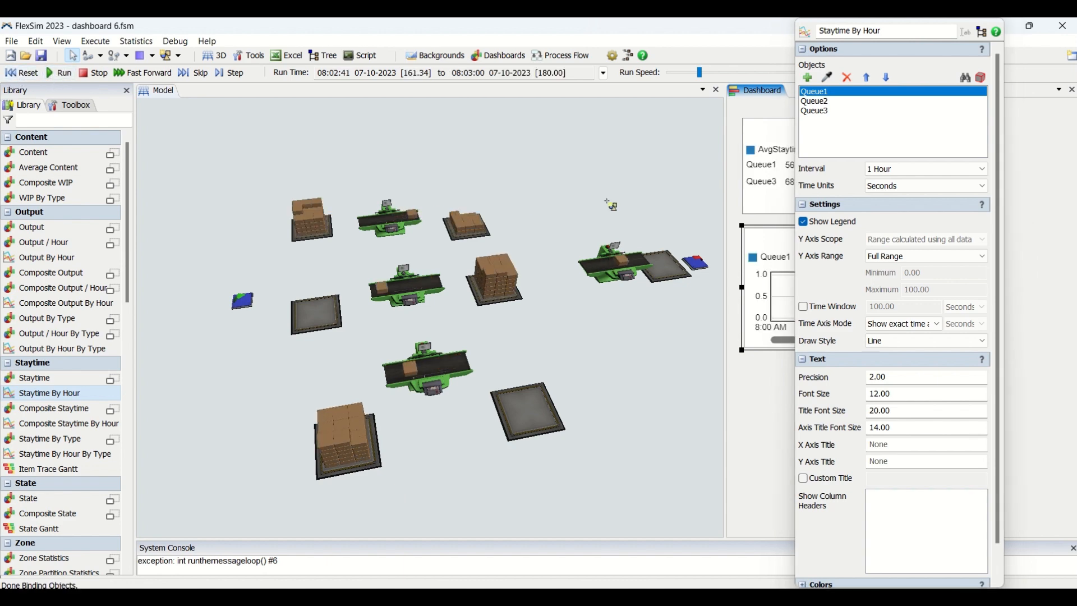
double_click(807, 251)
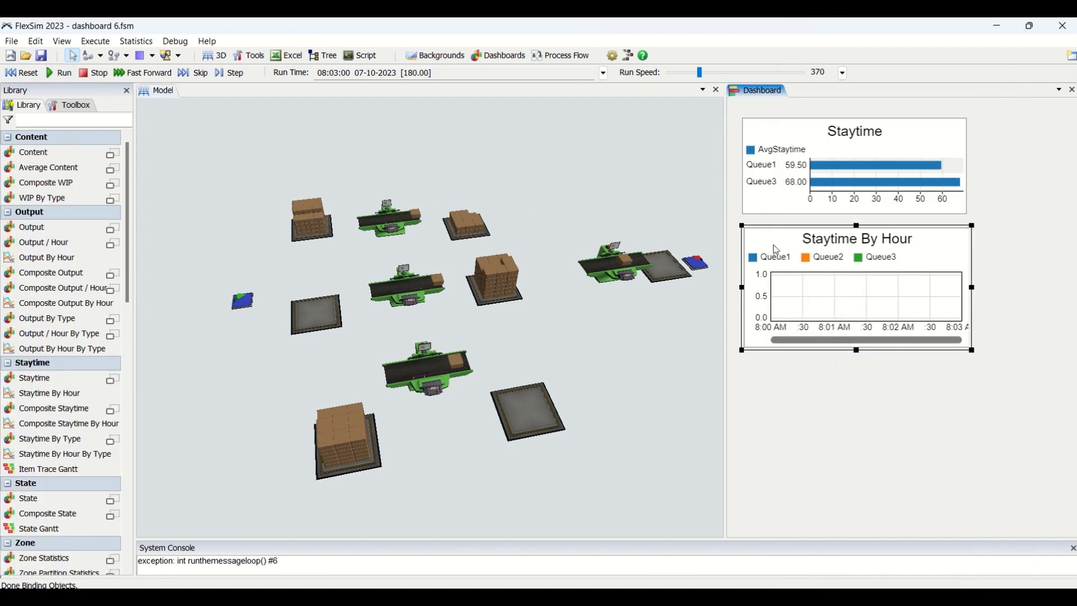
left_click(898, 169)
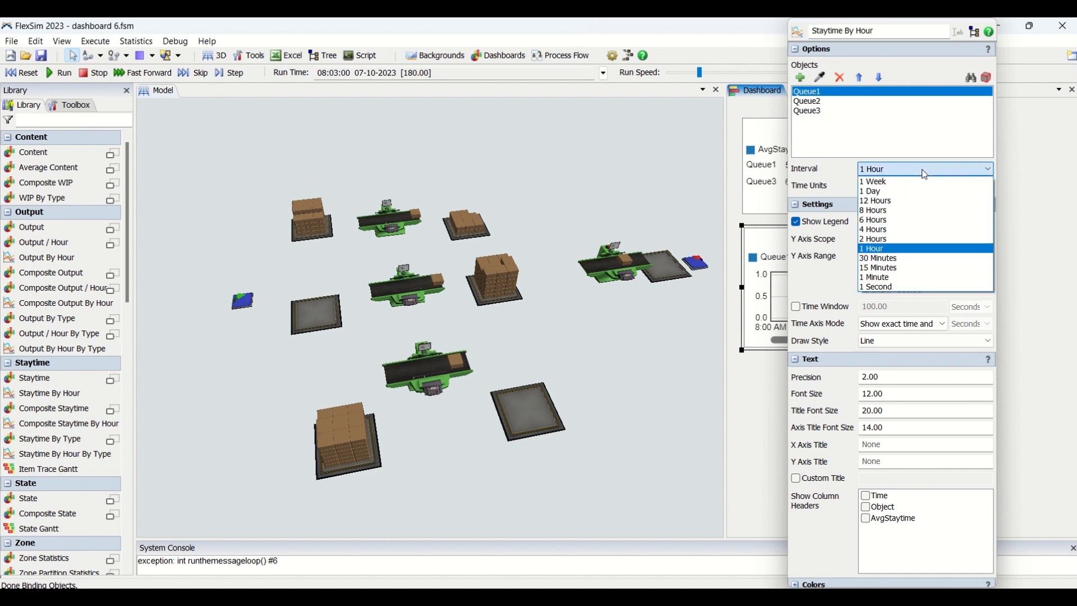
left_click(745, 415)
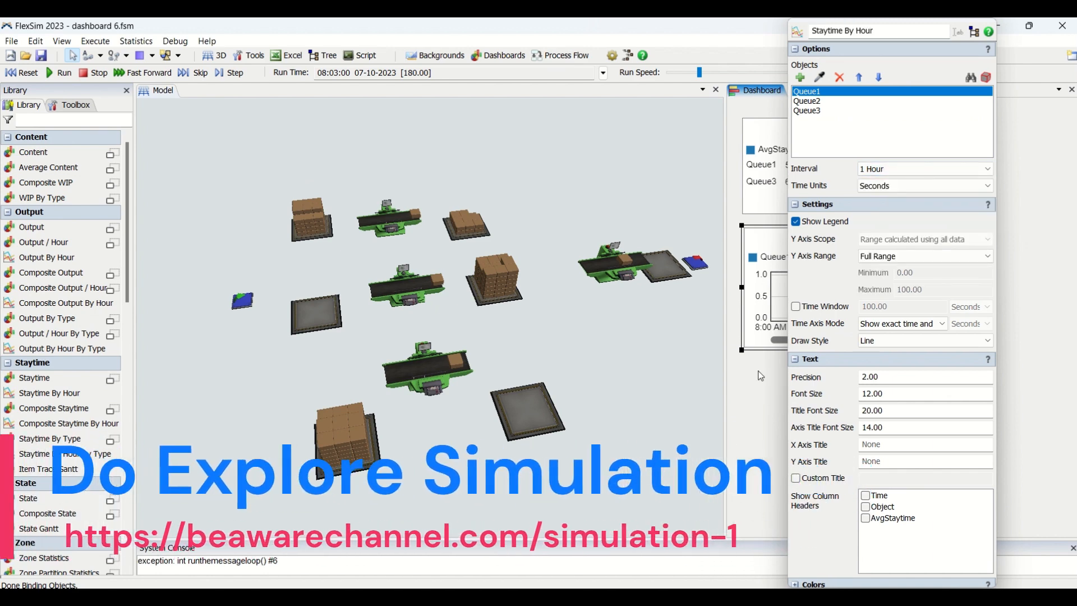
left_click(756, 379)
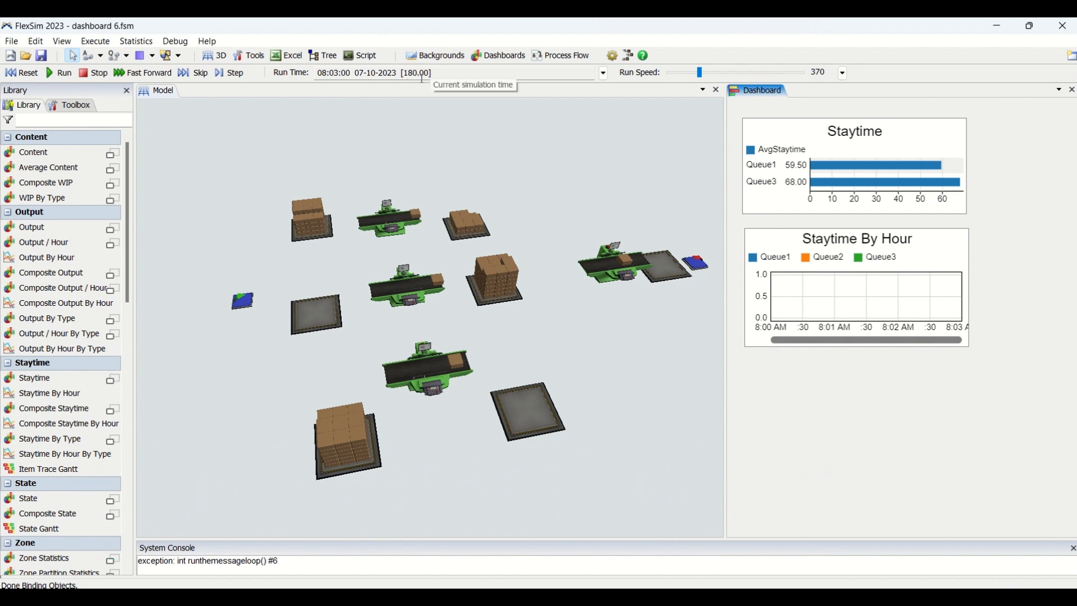
Step: Set the Staytime By Hour chart's interval to 1 Minute, and reset and rerun the simulation
double_click(785, 245)
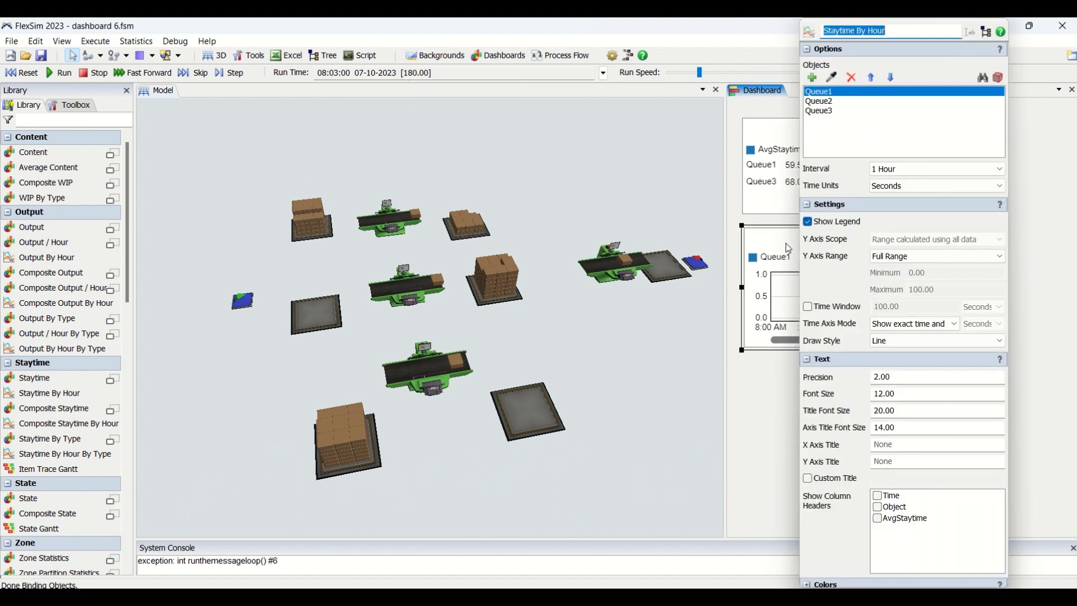
left_click(905, 169)
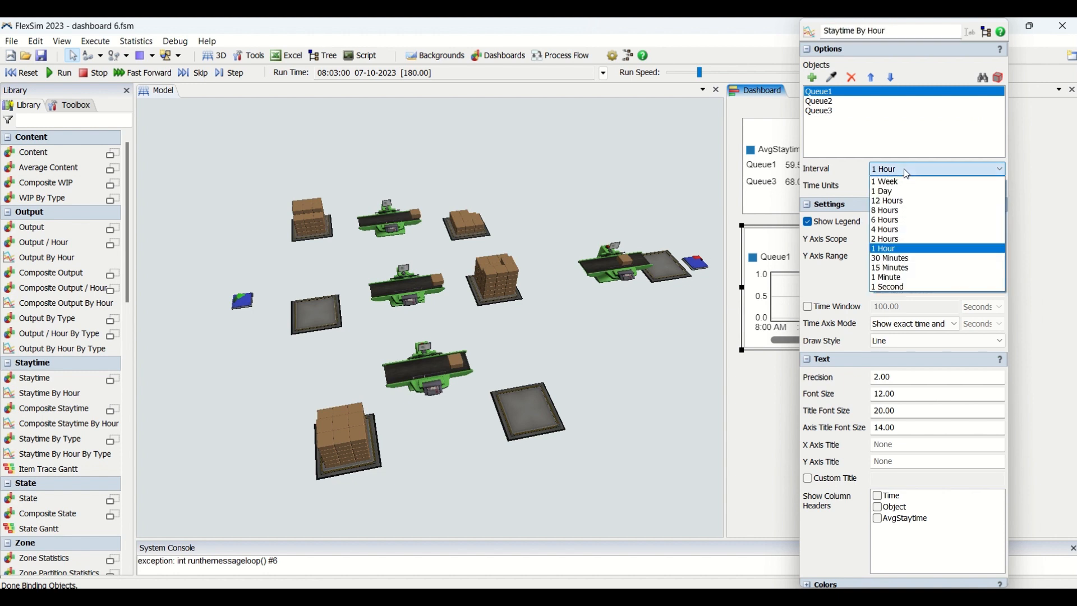
left_click(904, 278)
left_click(756, 420)
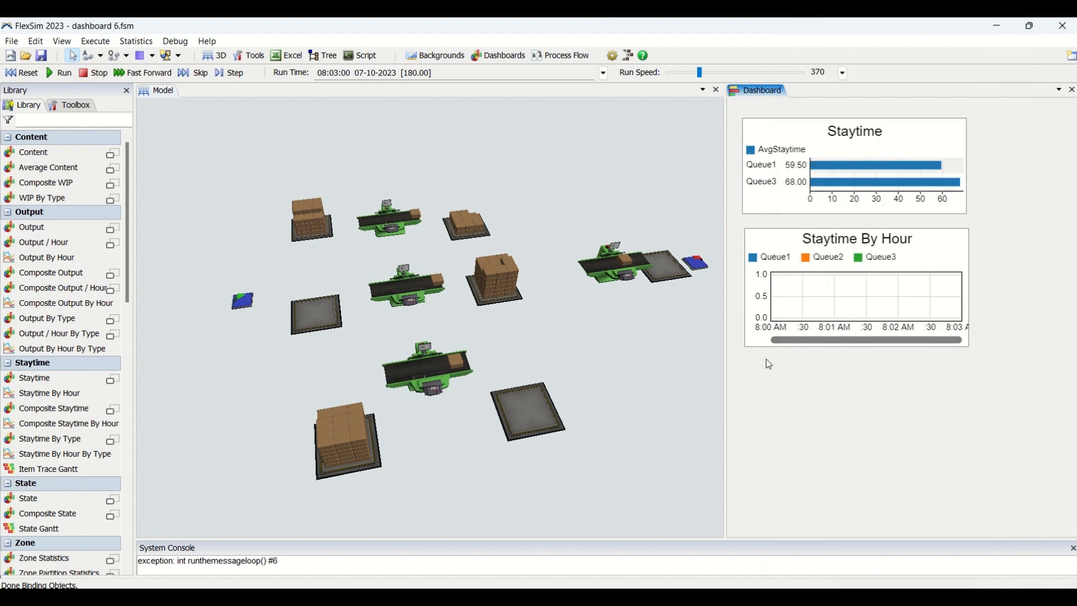
left_click(28, 74)
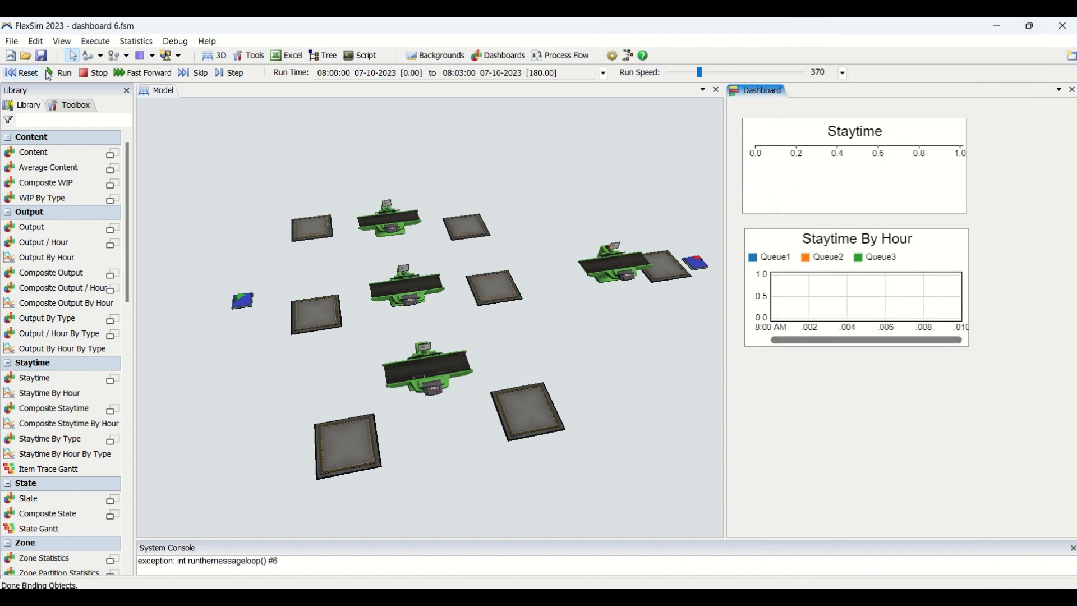
left_click(50, 74)
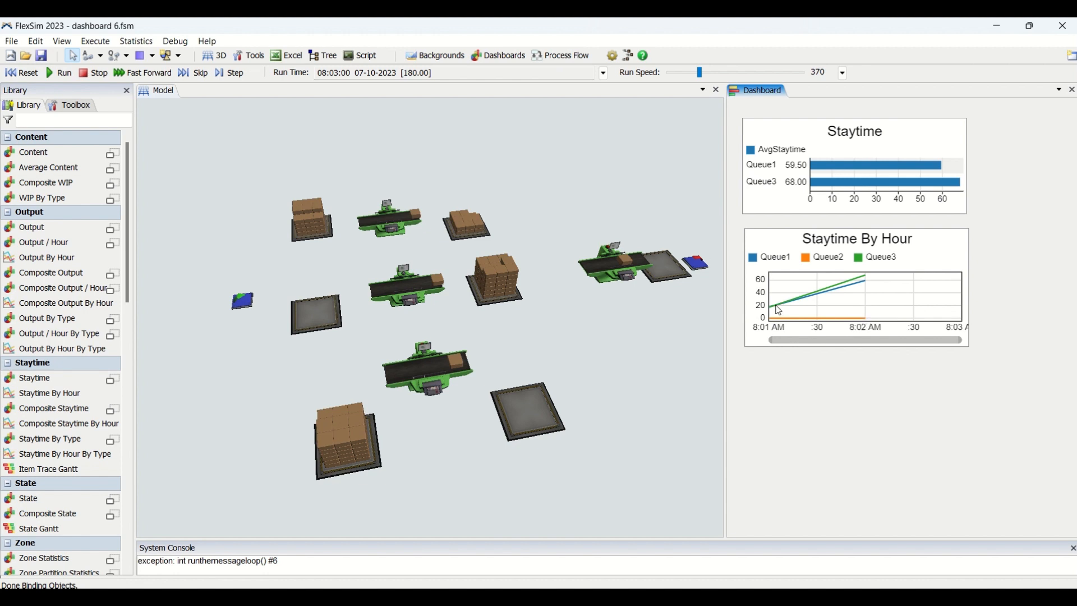
Step: Check the Staytime By Hour lines against the chart's interval setting and enlarge the chart from its lower-right corner
left_click(867, 295)
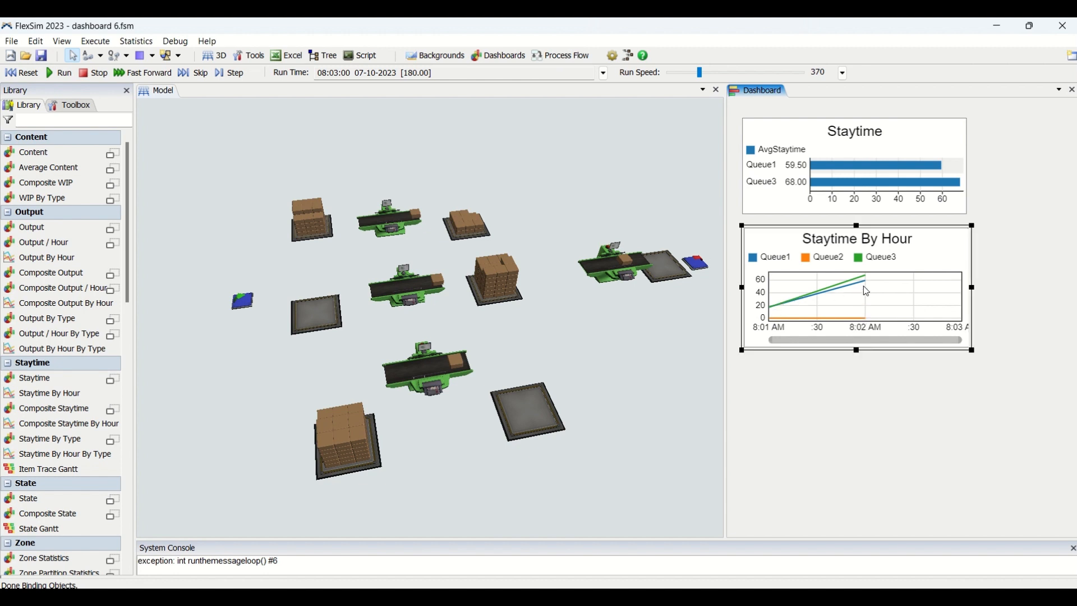
double_click(920, 254)
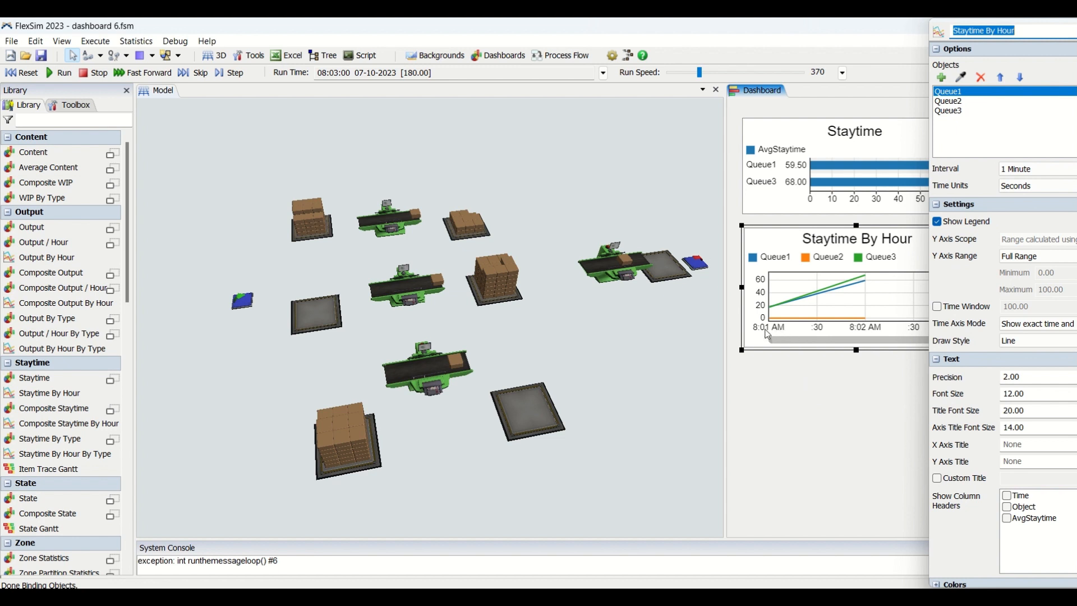
left_click(806, 388)
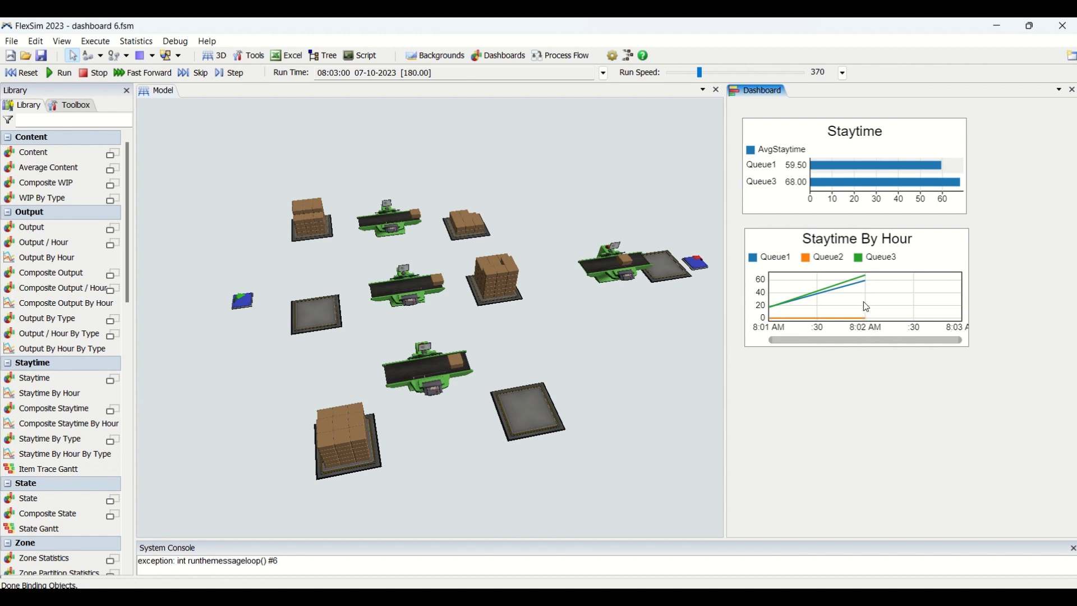
left_click(860, 279)
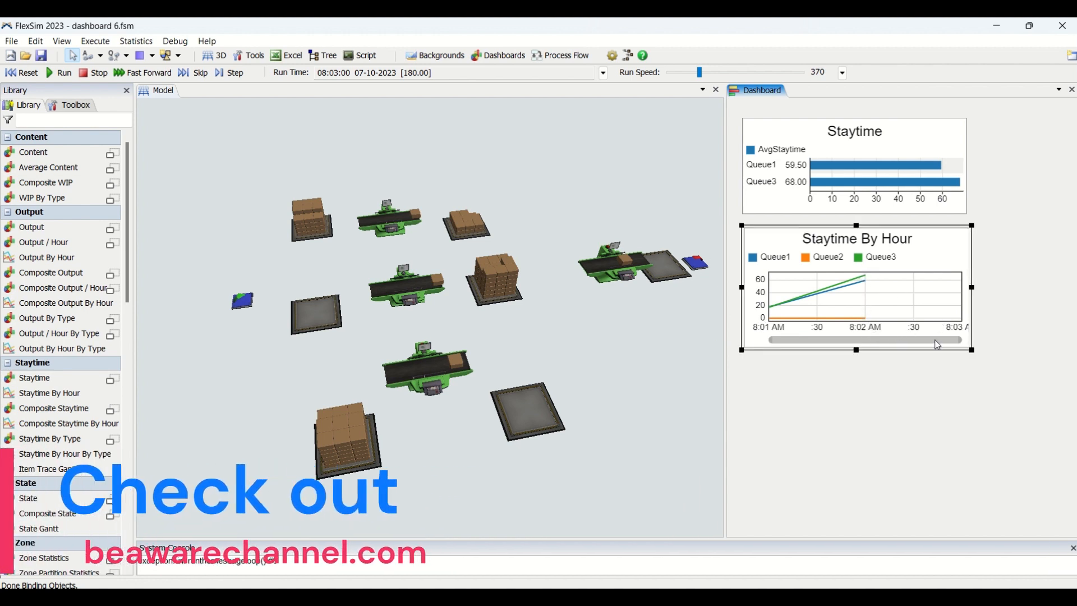
left_click_drag(972, 350, 993, 371)
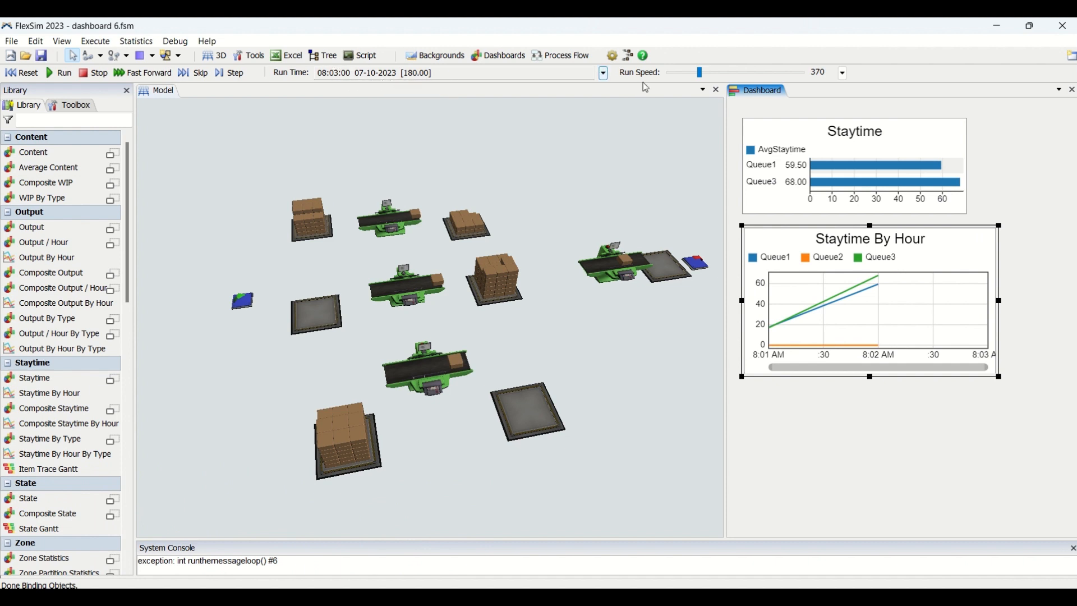
Step: Set the simulation's stop time to 182 seconds and run the model up to it
left_click(607, 74)
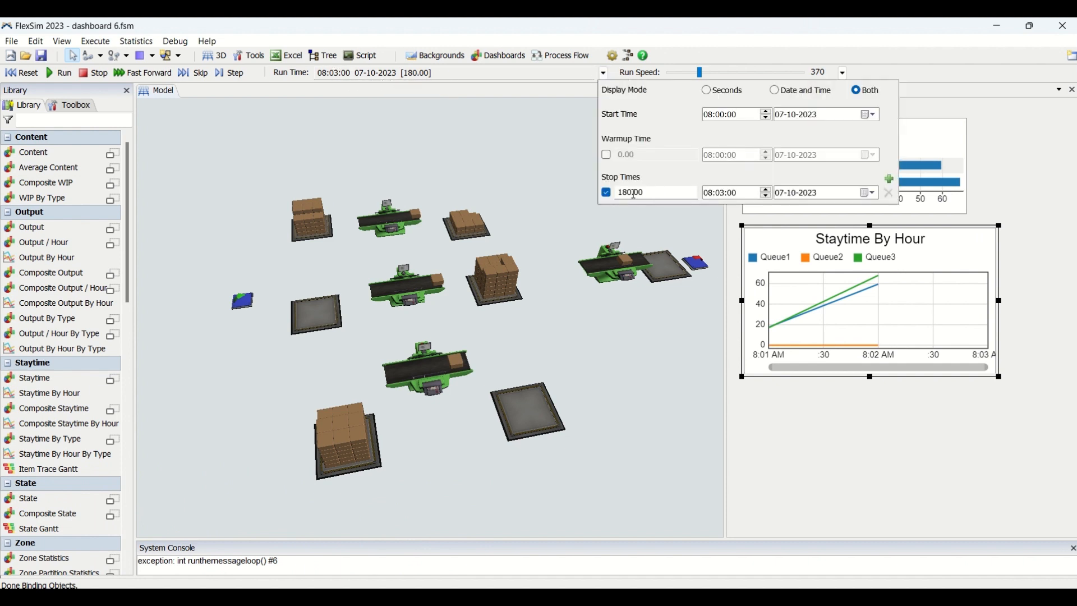
left_click(634, 193)
key("BackSpace")
type("2")
left_click(463, 161)
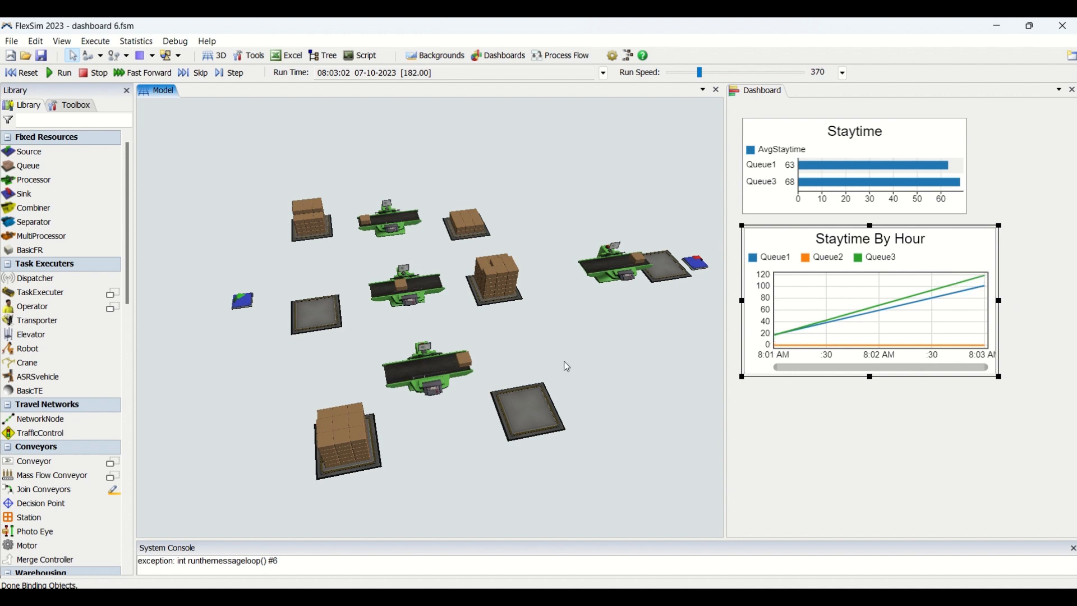
Step: Continue the simulation past the stop time, stop it at about 1862 seconds, and inspect the Staytime By Hour chart
left_click(867, 429)
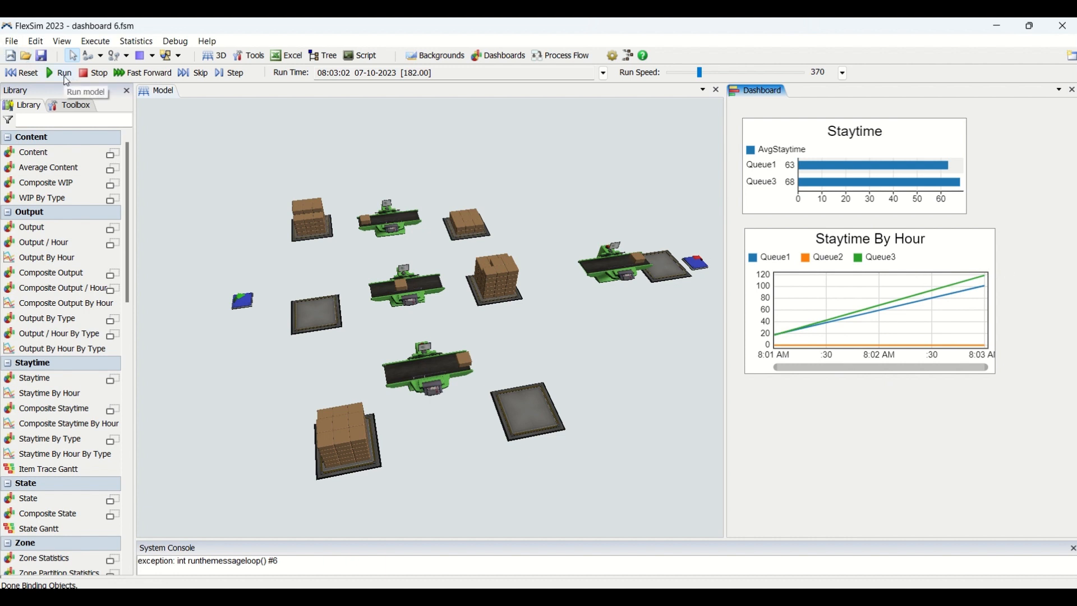
left_click(65, 77)
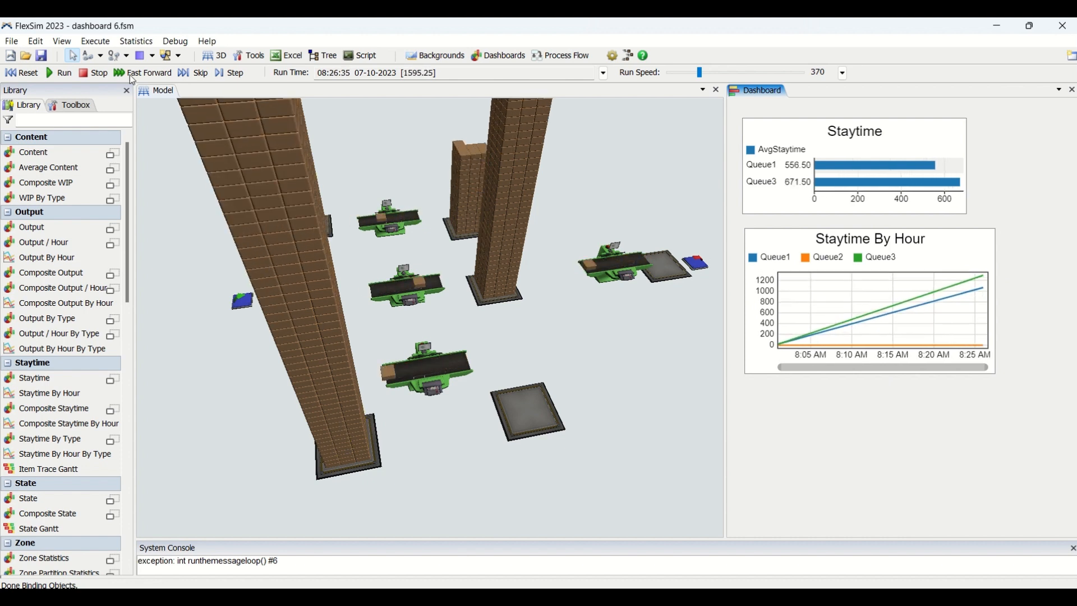
left_click(96, 78)
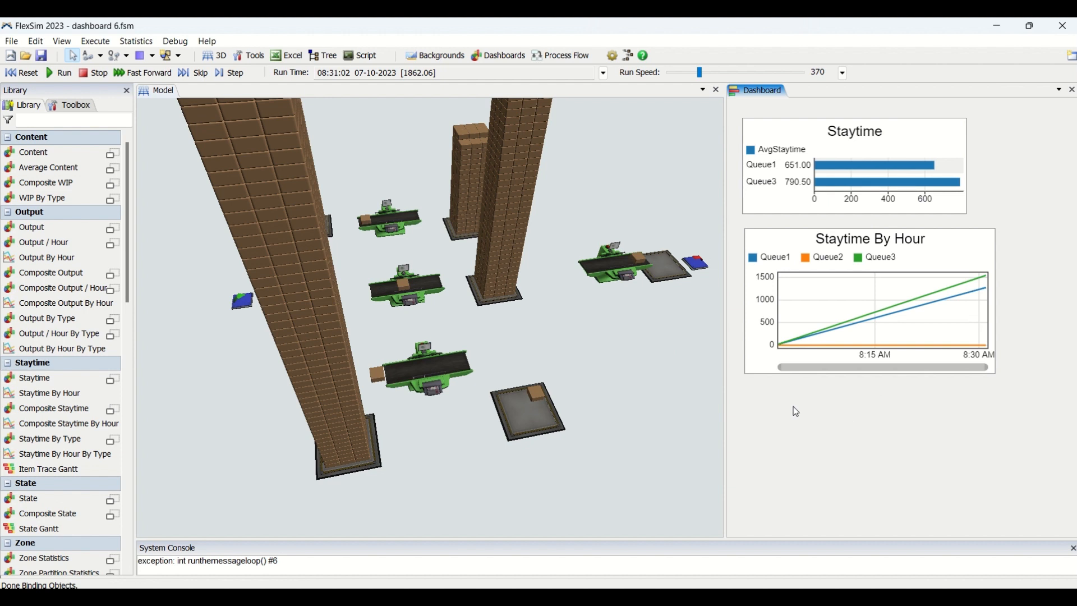
left_click(772, 242)
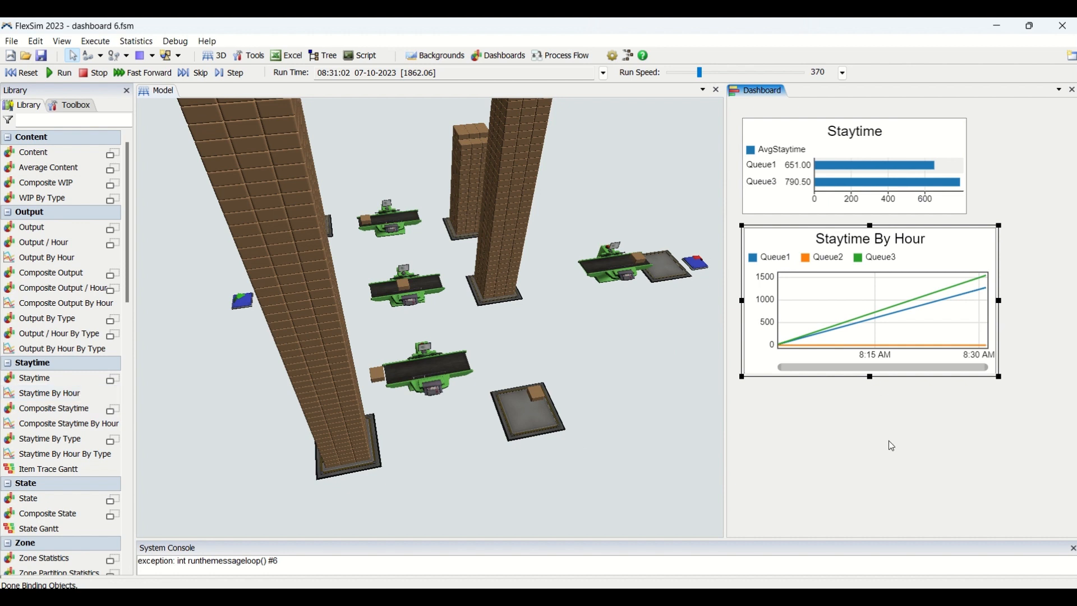
left_click(787, 430)
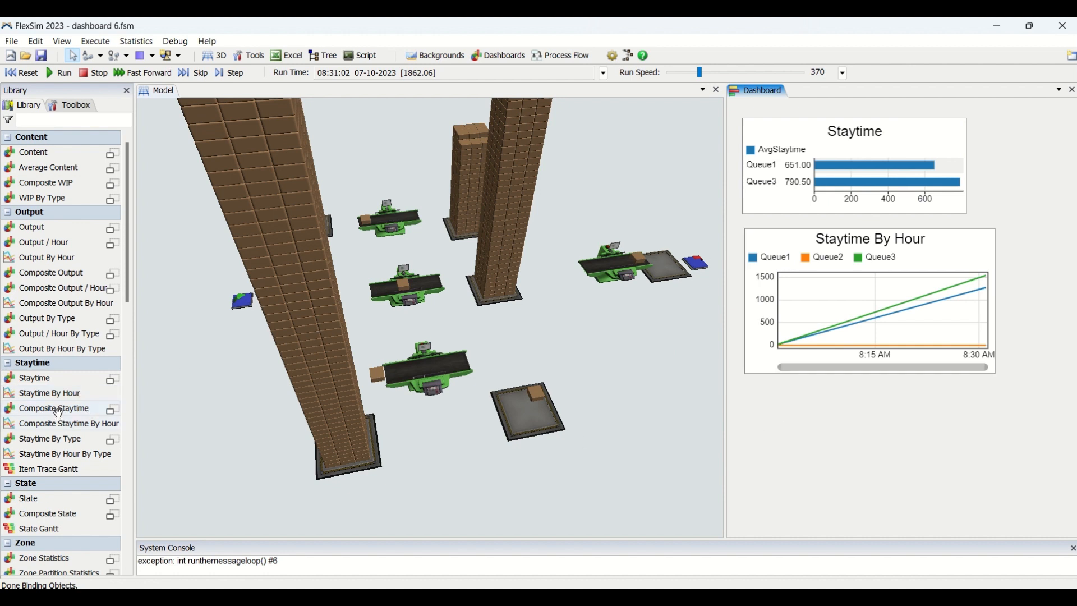
Step: Add a Composite Staytime chart directly below the Staytime By Hour chart, open its properties, and reset the simulation
left_click_drag(59, 412, 752, 415)
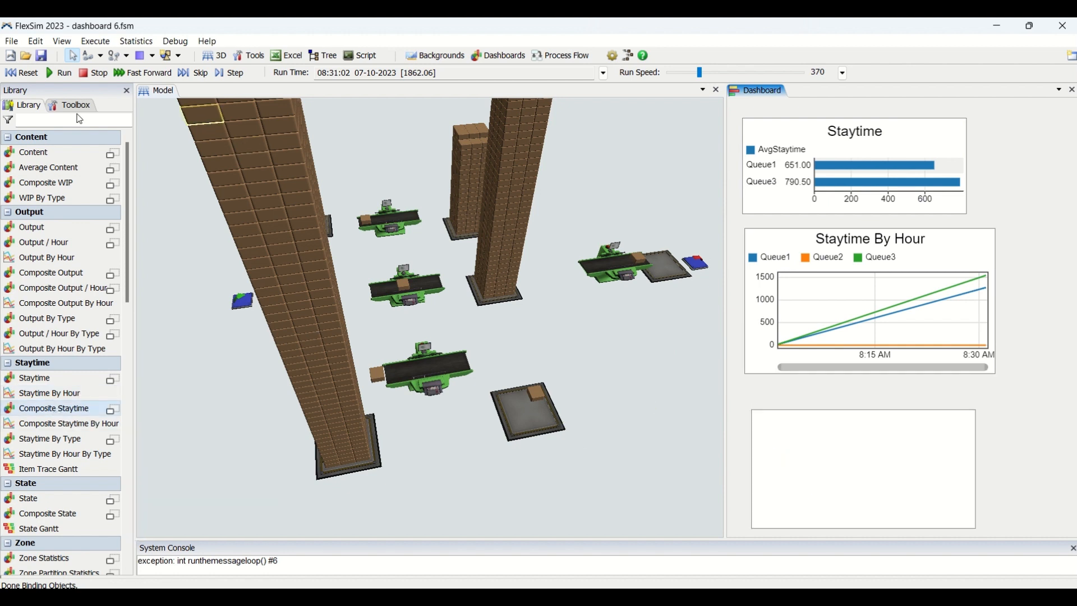
left_click(23, 73)
left_click(793, 429)
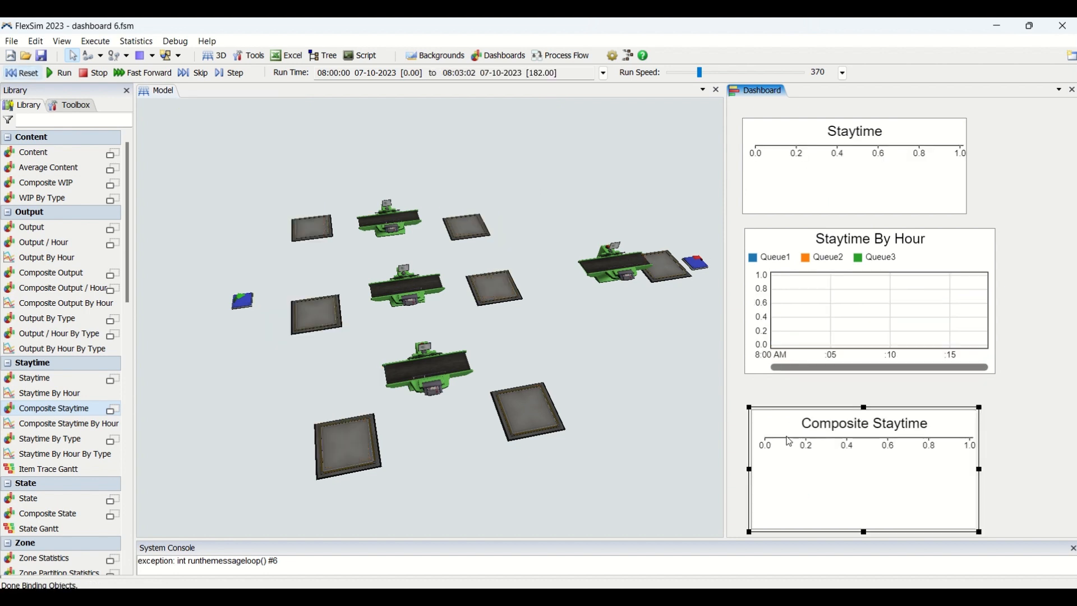
left_click_drag(780, 382, 780, 379)
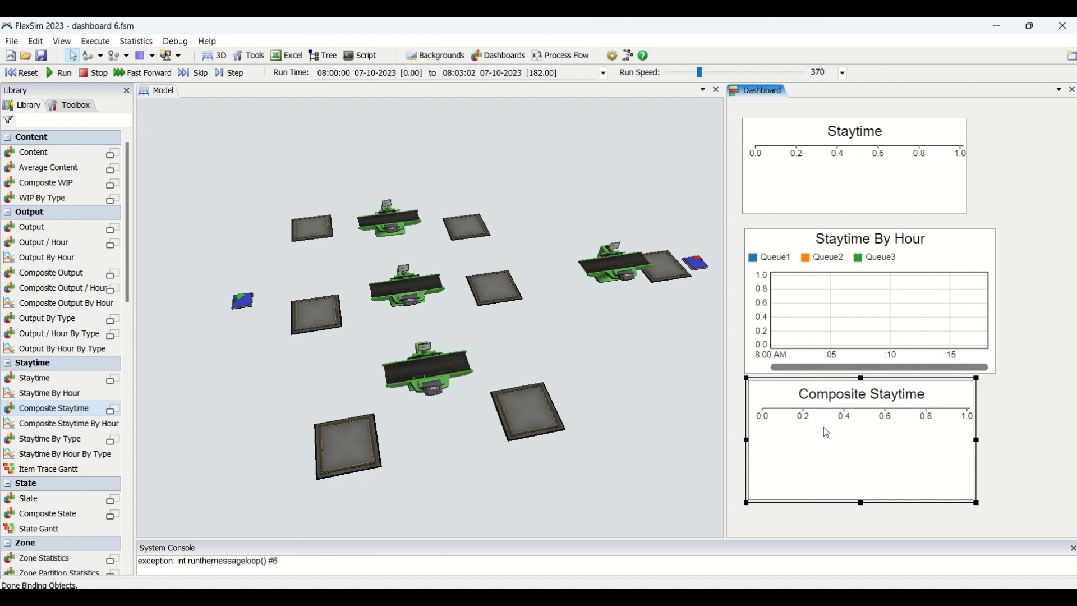
double_click(825, 430)
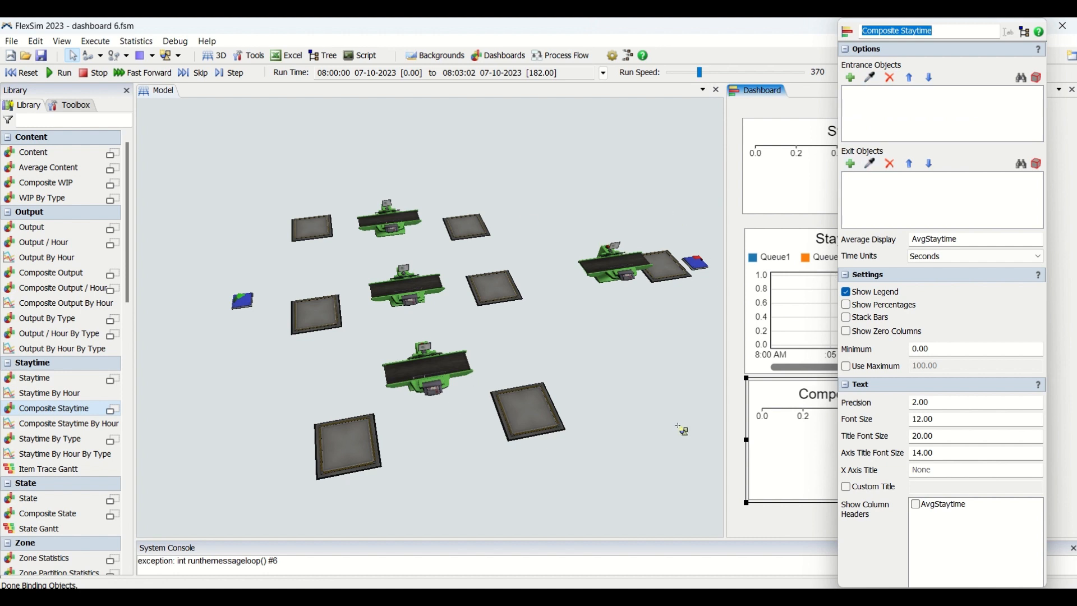
left_click(32, 77)
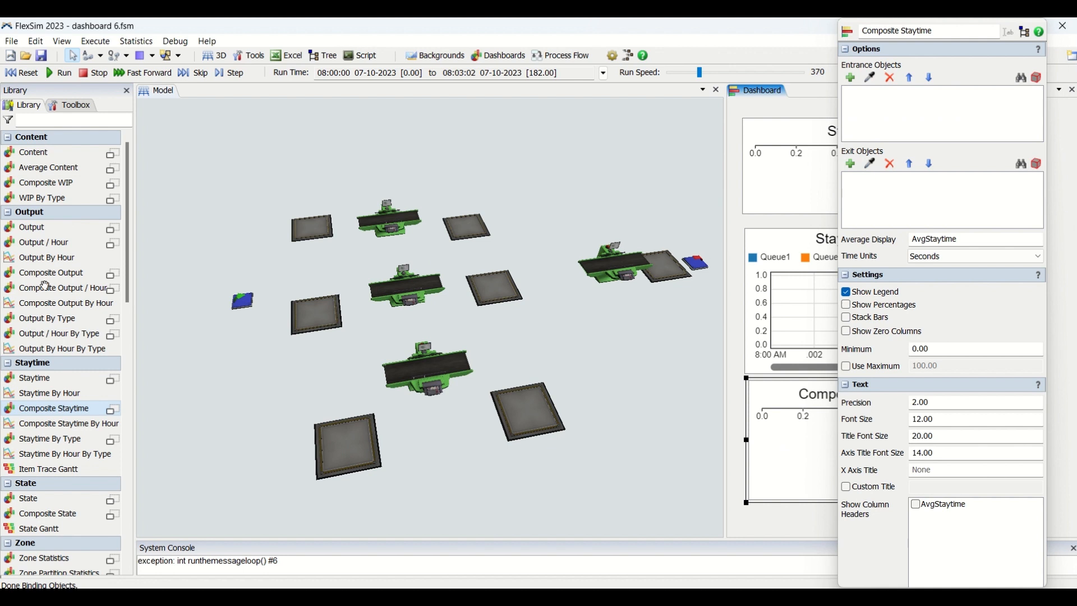
Step: Add a Composite Output chart below the Composite Staytime chart to check its object options, and delete it
left_click(67, 289)
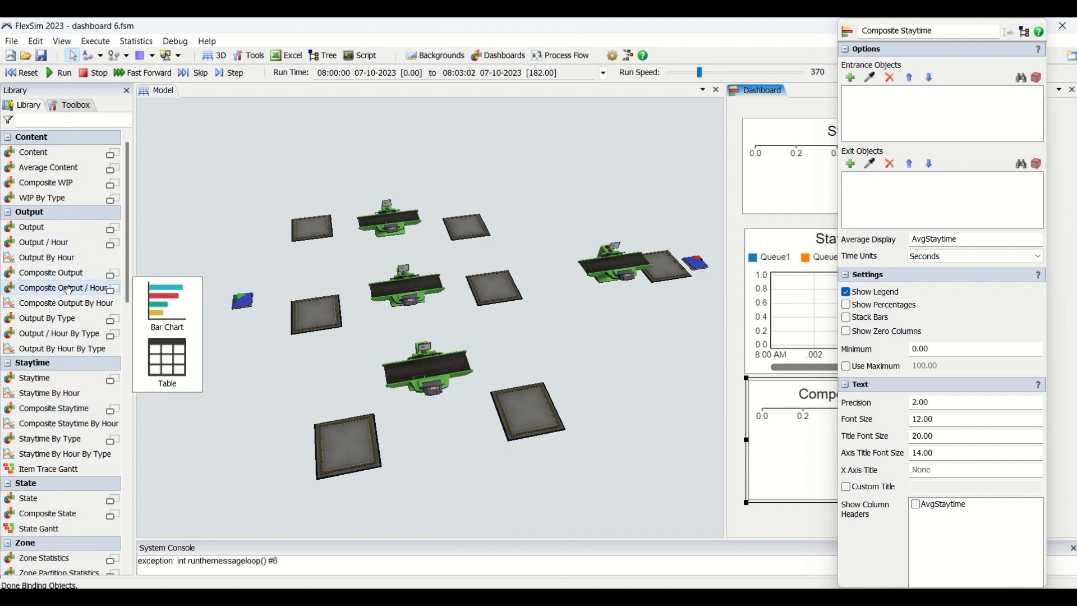
left_click_drag(55, 273, 736, 511)
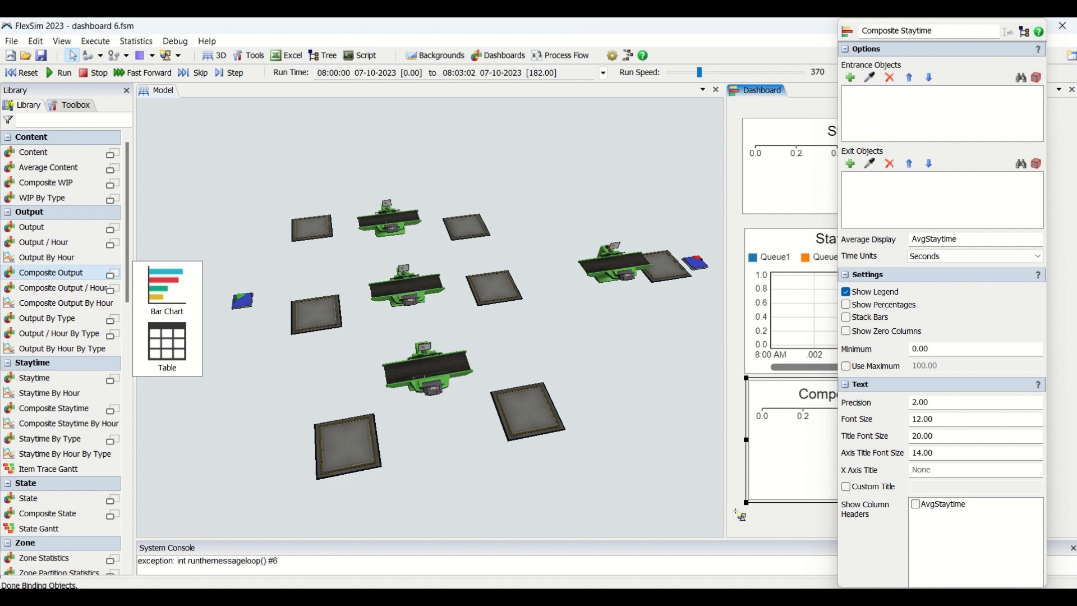
left_click(741, 515)
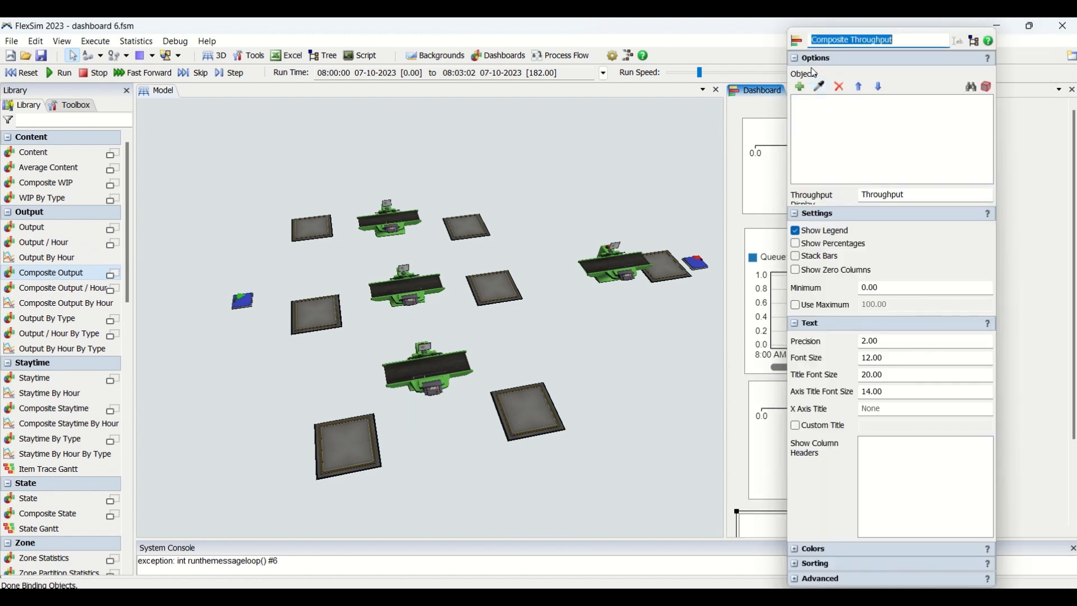
left_click(767, 529)
key("Delete")
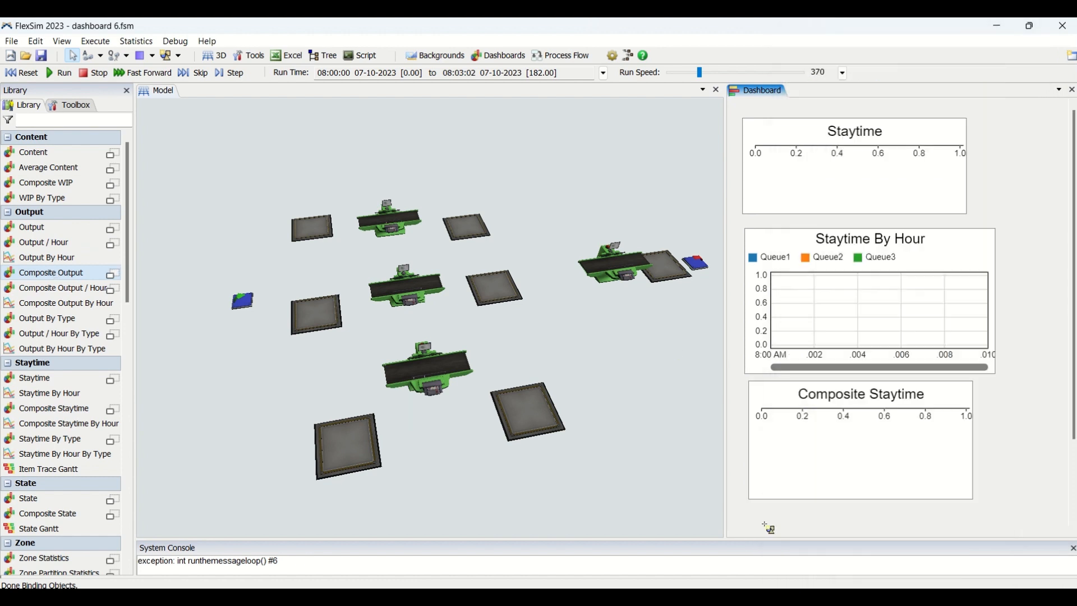
Step: Add a Composite WIP chart below the Composite Staytime chart to check its entrance and exit object options, and remove it
left_click(50, 183)
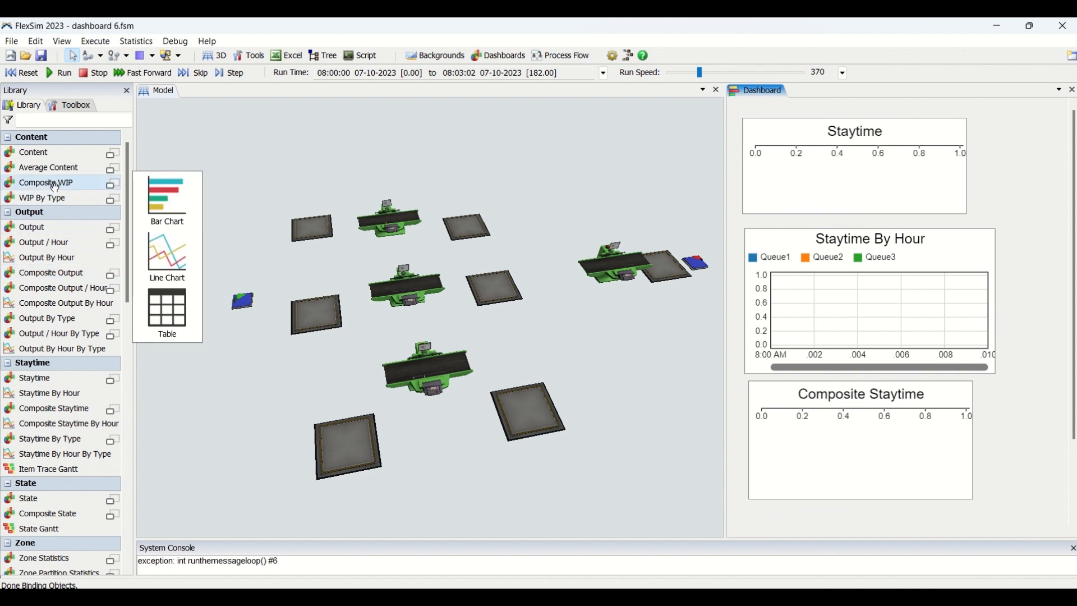
left_click(752, 524)
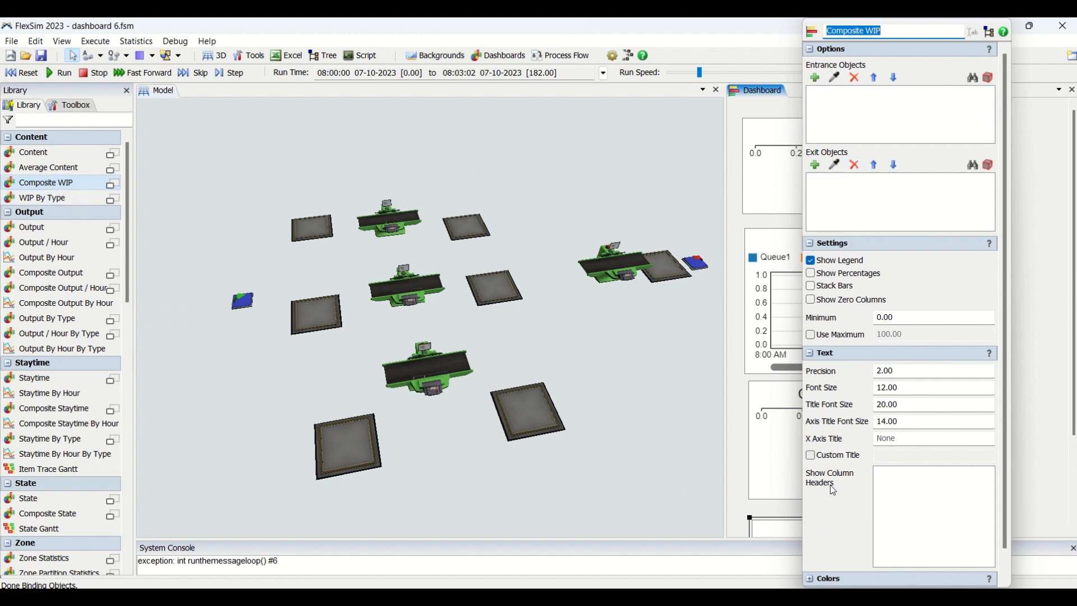
left_click(780, 533)
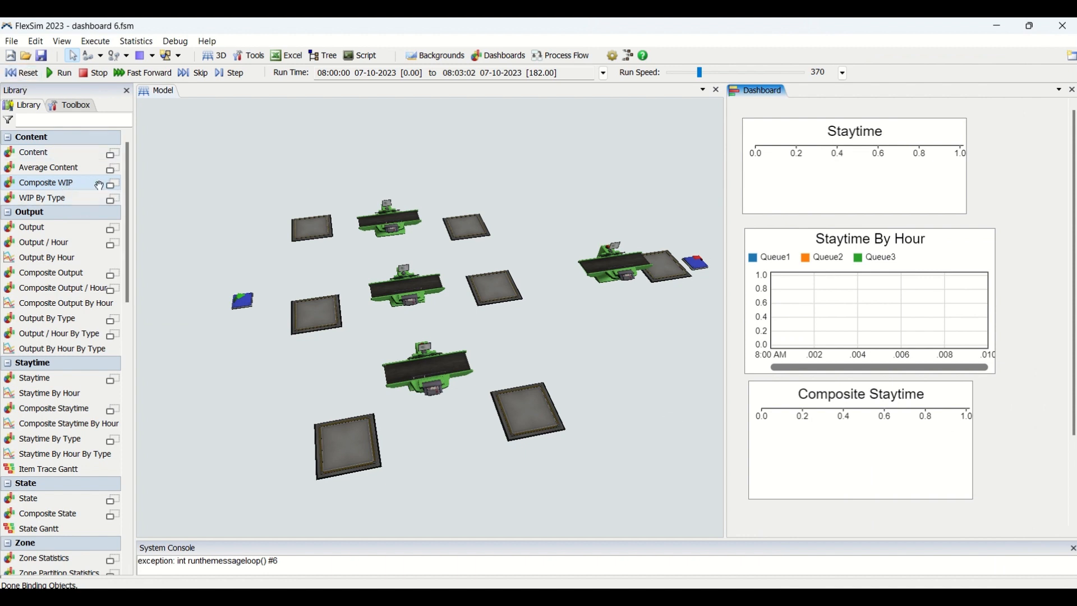
left_click_drag(42, 186, 807, 492)
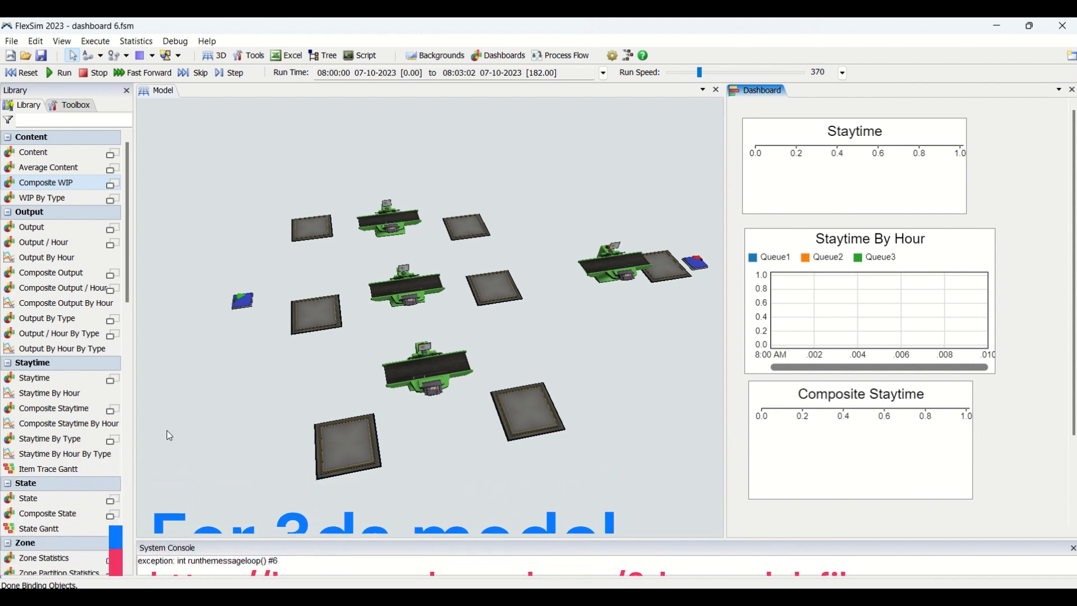
Step: Review the Composite Staytime chart's object and time unit options, and delete the chart from the dashboard
left_click(846, 447)
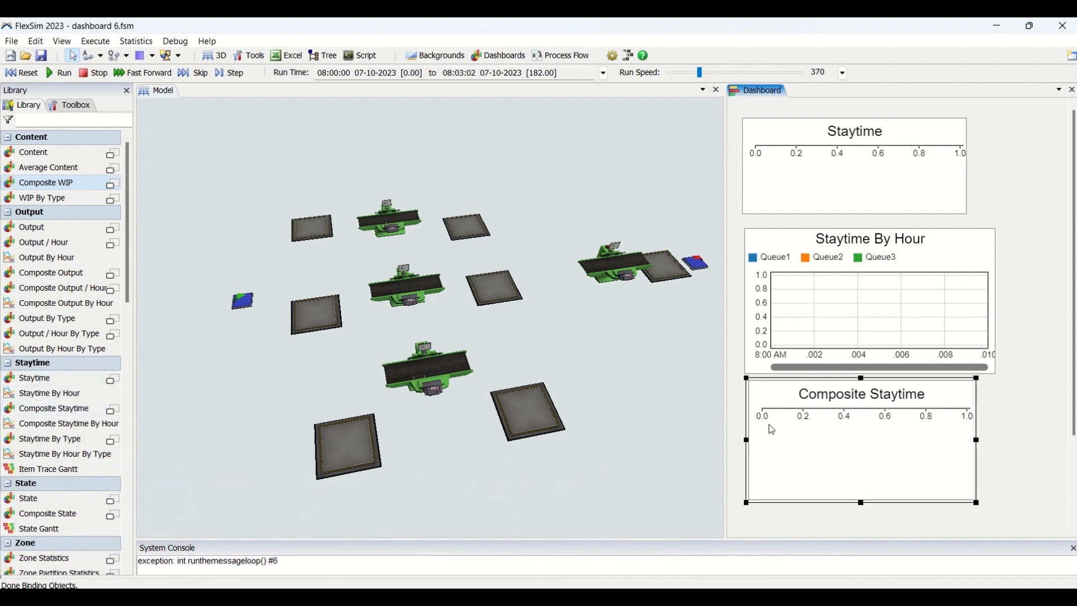
double_click(776, 431)
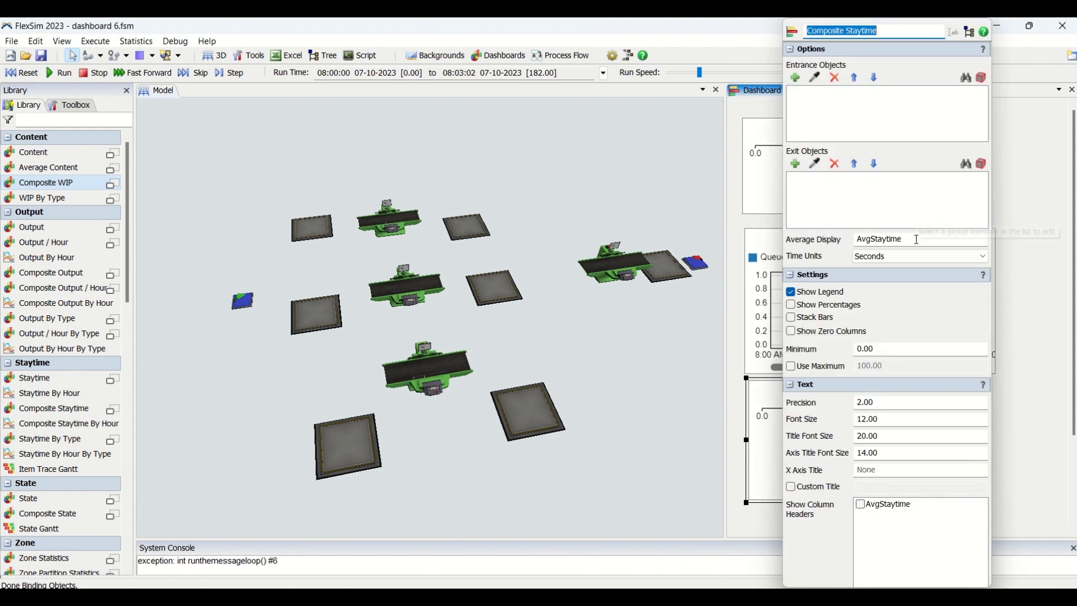
left_click(918, 258)
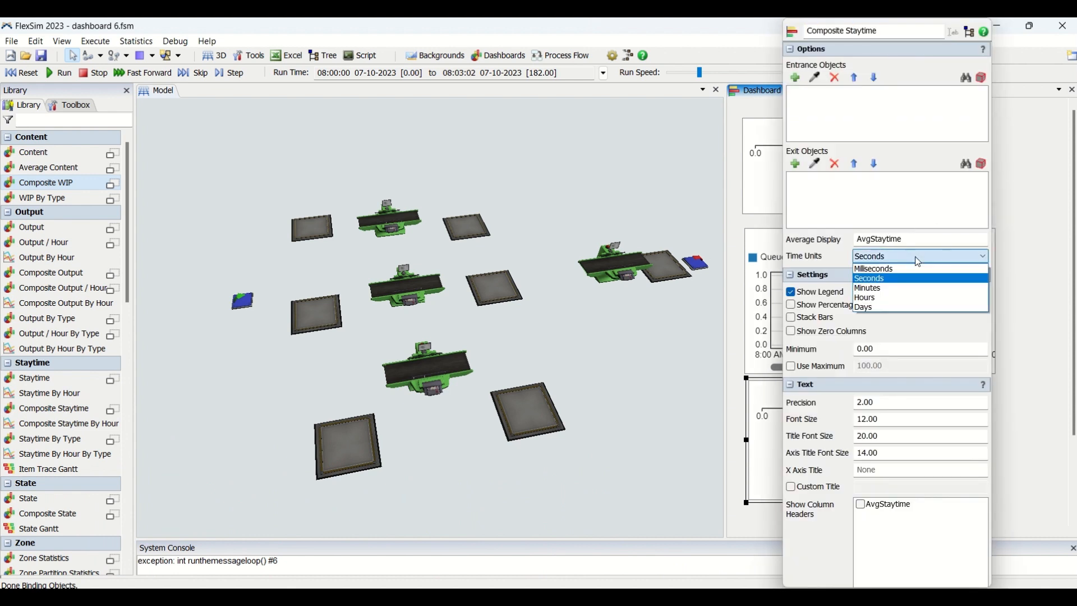
left_click(718, 477)
left_click(748, 463)
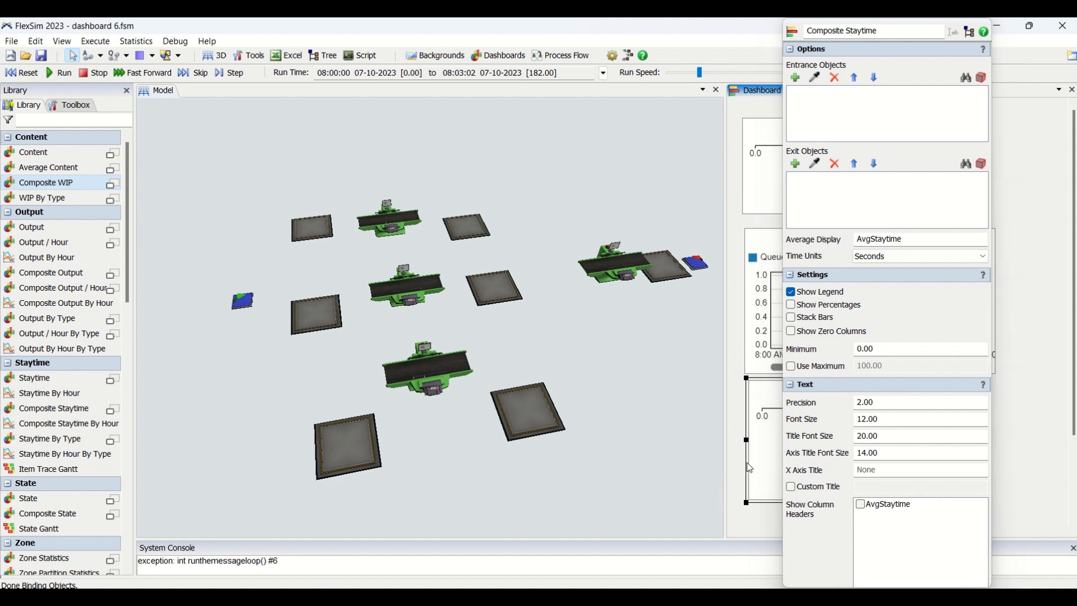
left_click(738, 465)
left_click(762, 470)
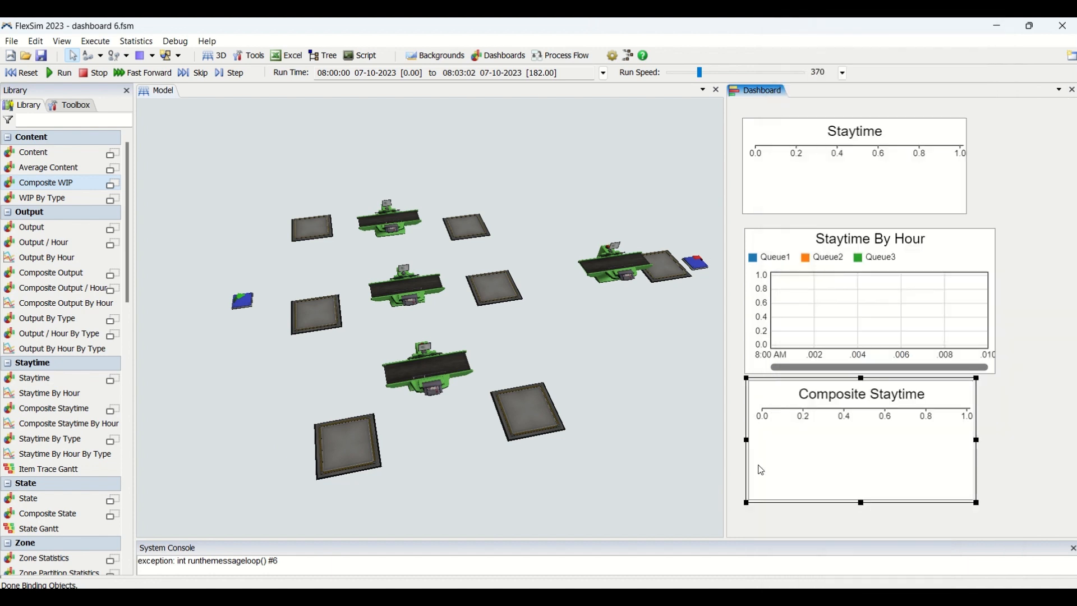
key("Delete")
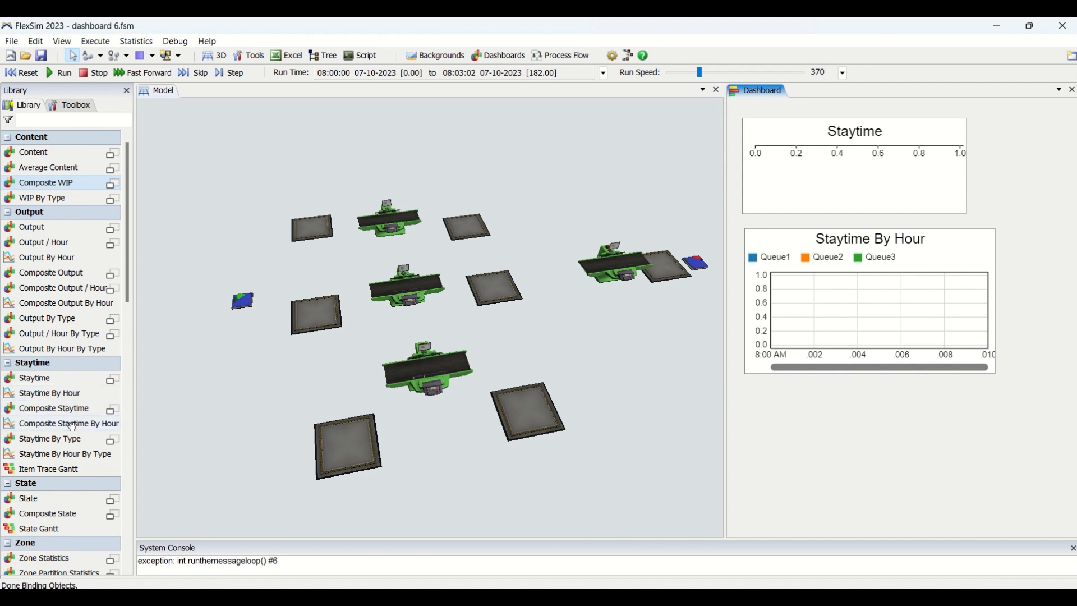
Step: Add a Composite Staytime By Hour chart below the Staytime By Hour chart and compare the interval and time unit options of both
left_click_drag(74, 426, 786, 436)
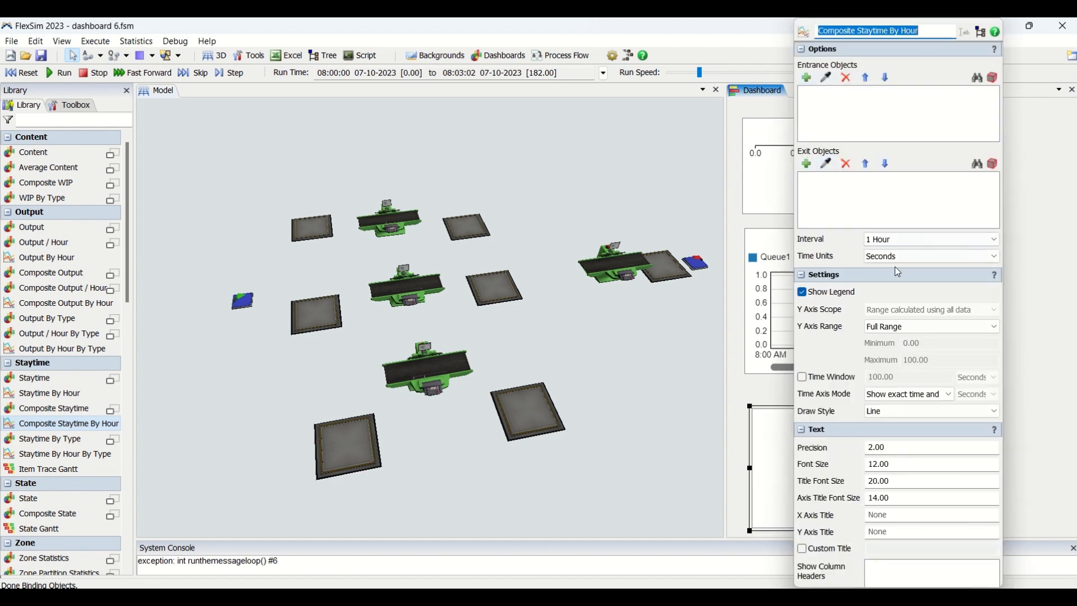
left_click(892, 241)
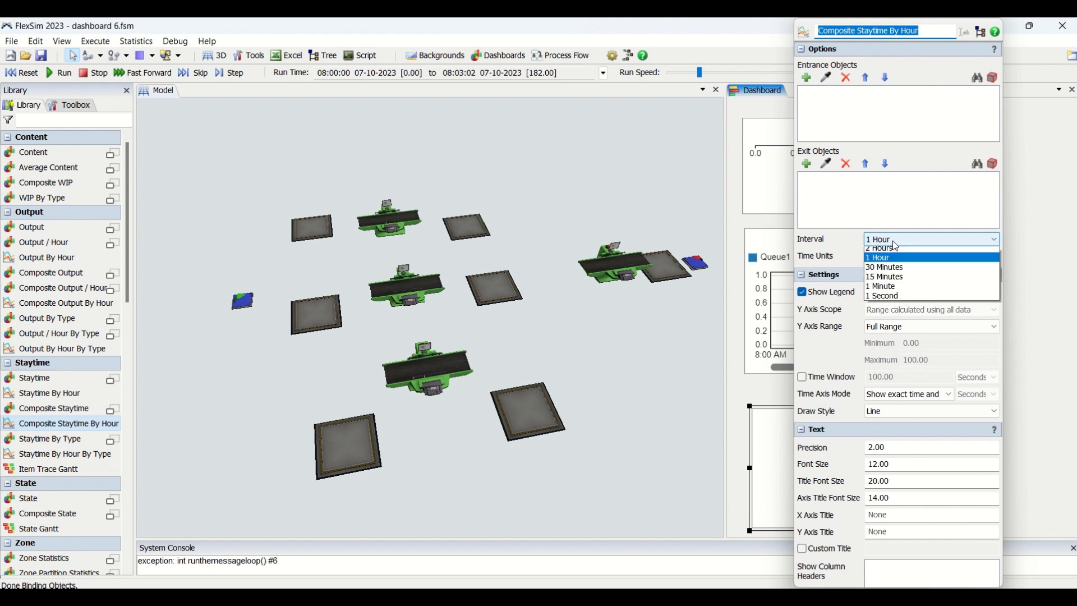
left_click(820, 252)
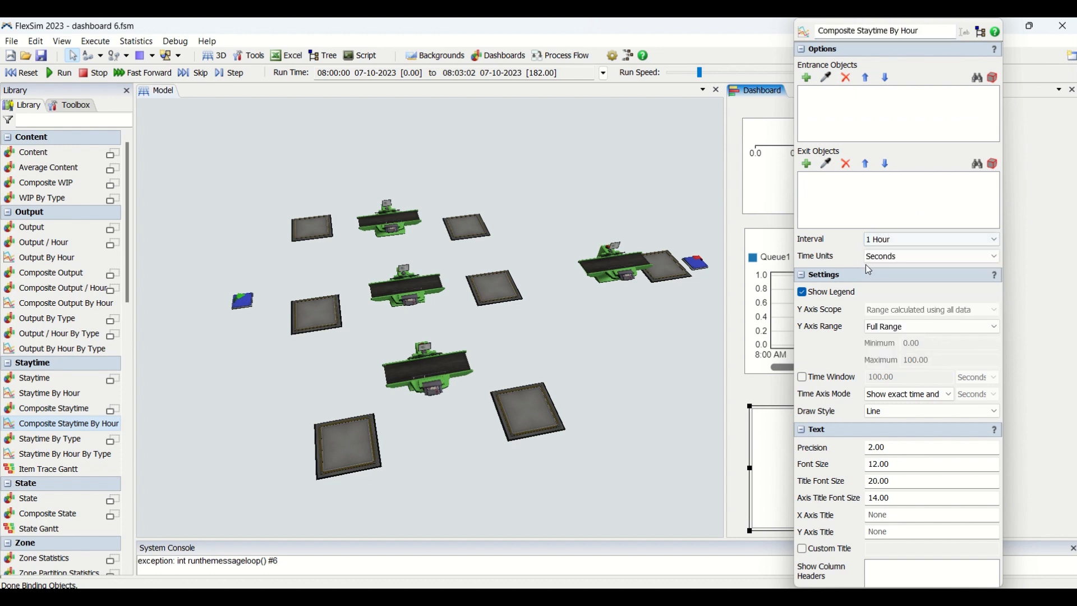
left_click(875, 259)
left_click(822, 256)
left_click(769, 254)
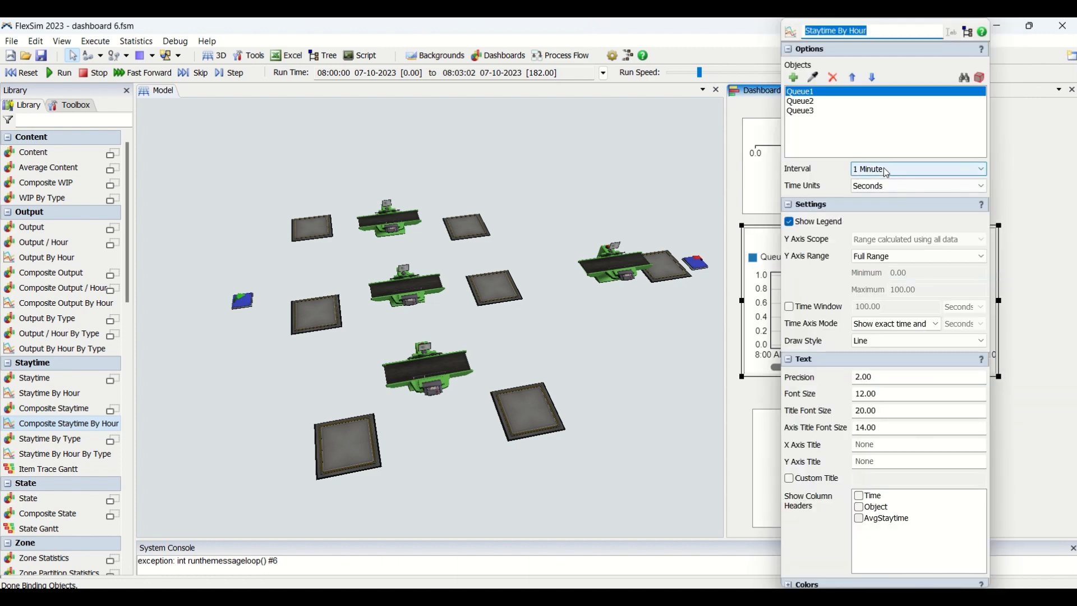
left_click(891, 446)
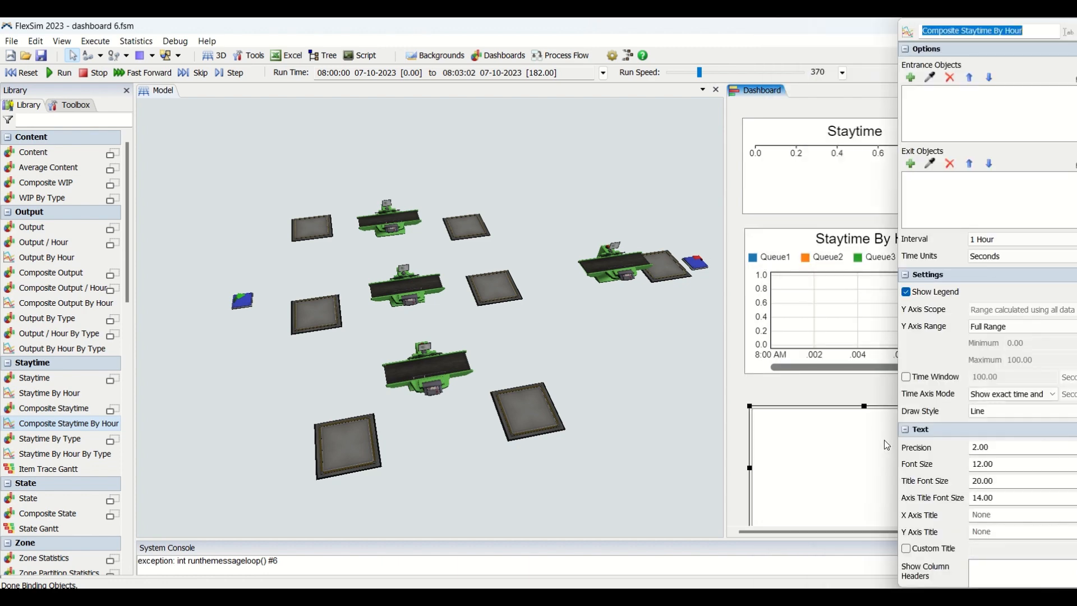
left_click(804, 393)
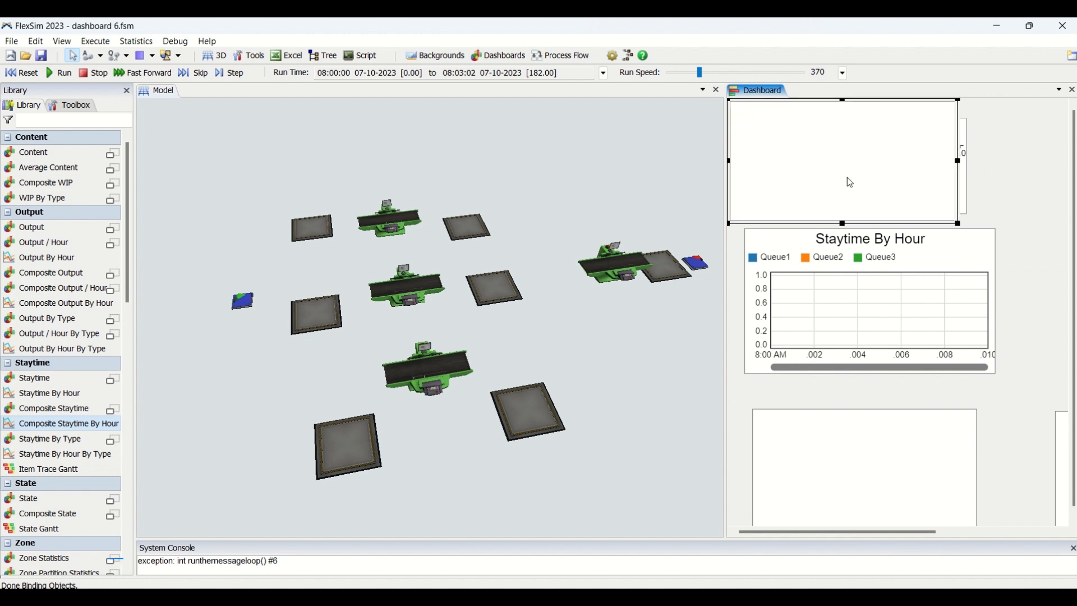
Step: Run the simulation to its stop time, lower the run speed to about 7.86, and continue the run
left_click(49, 75)
left_click(678, 73)
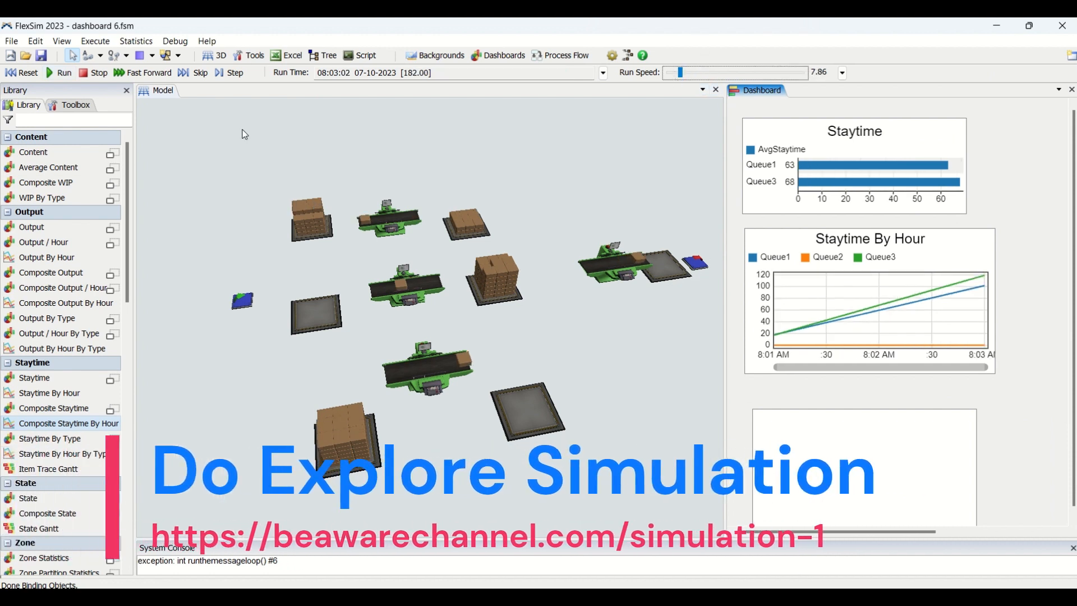
left_click(51, 73)
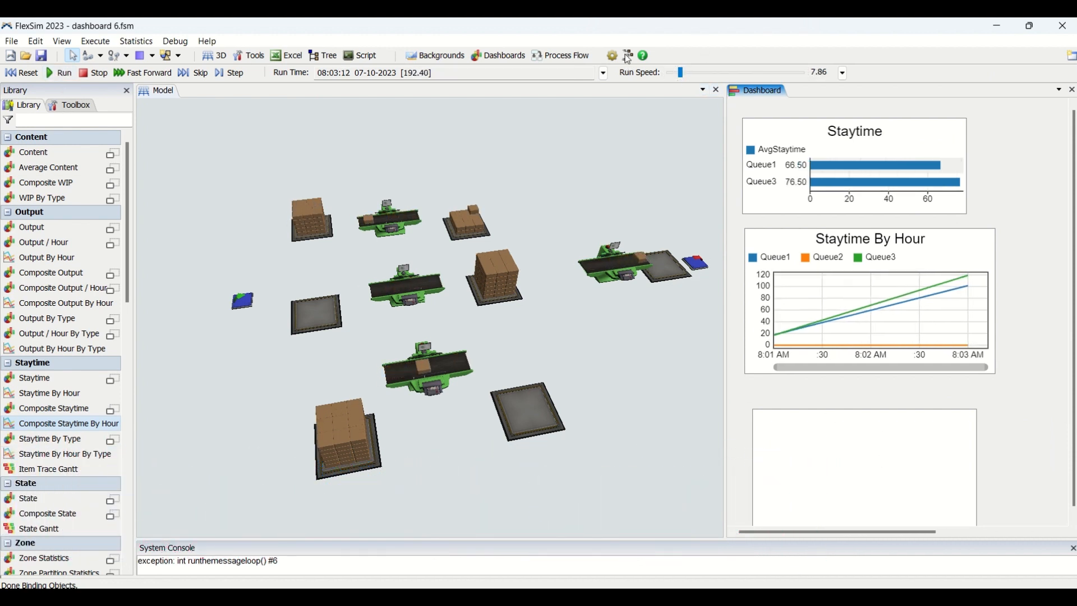
Step: Raise the run speed to about 24.85, watch the dashboard charts update, and stop the simulation at about 845 seconds
left_click_drag(682, 74, 685, 75)
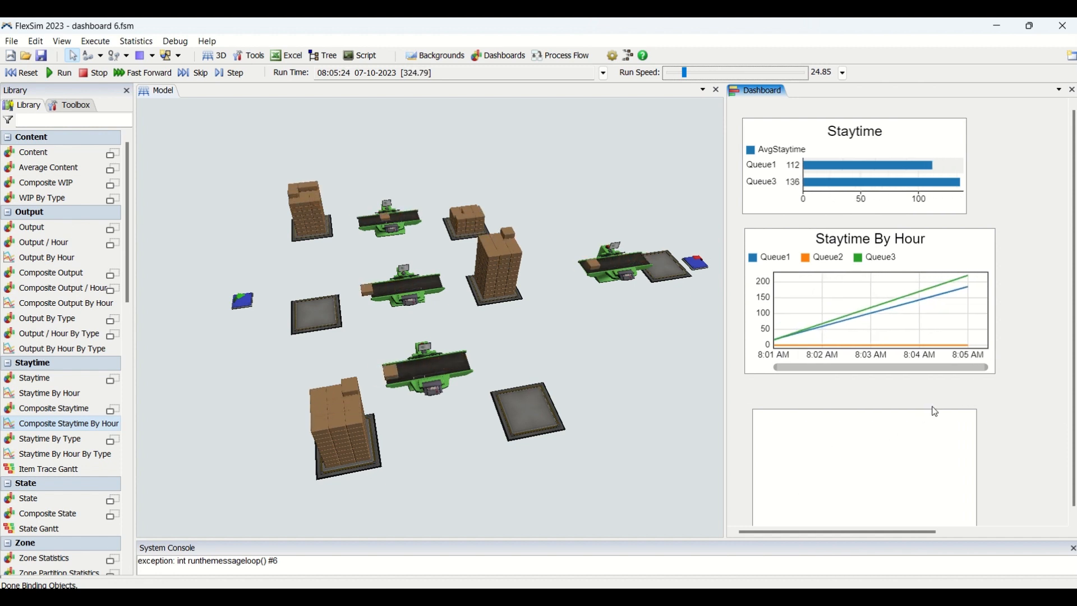
left_click(666, 451)
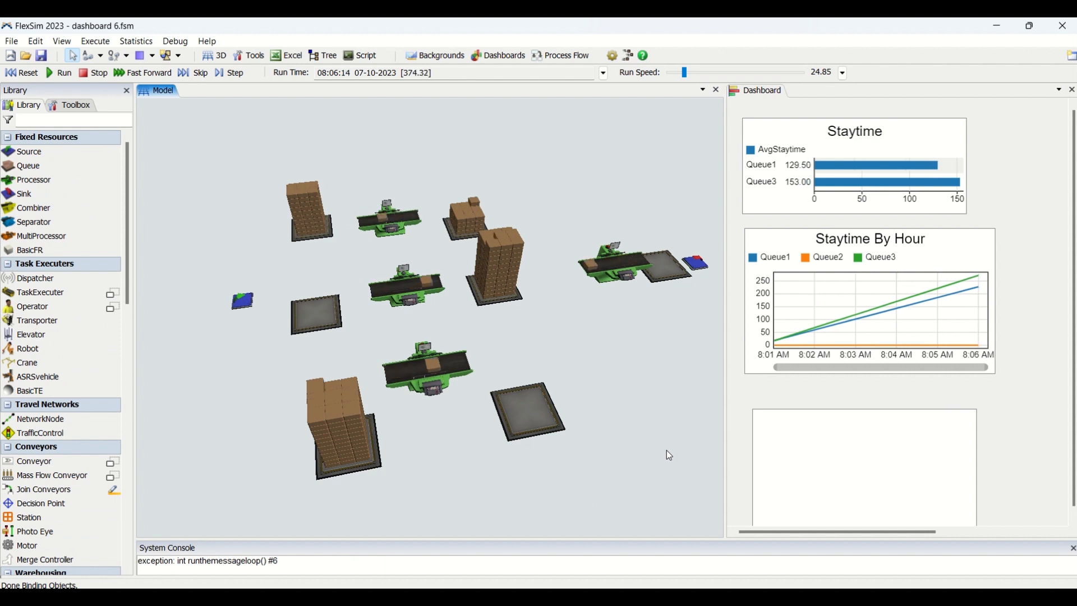
left_click(961, 386)
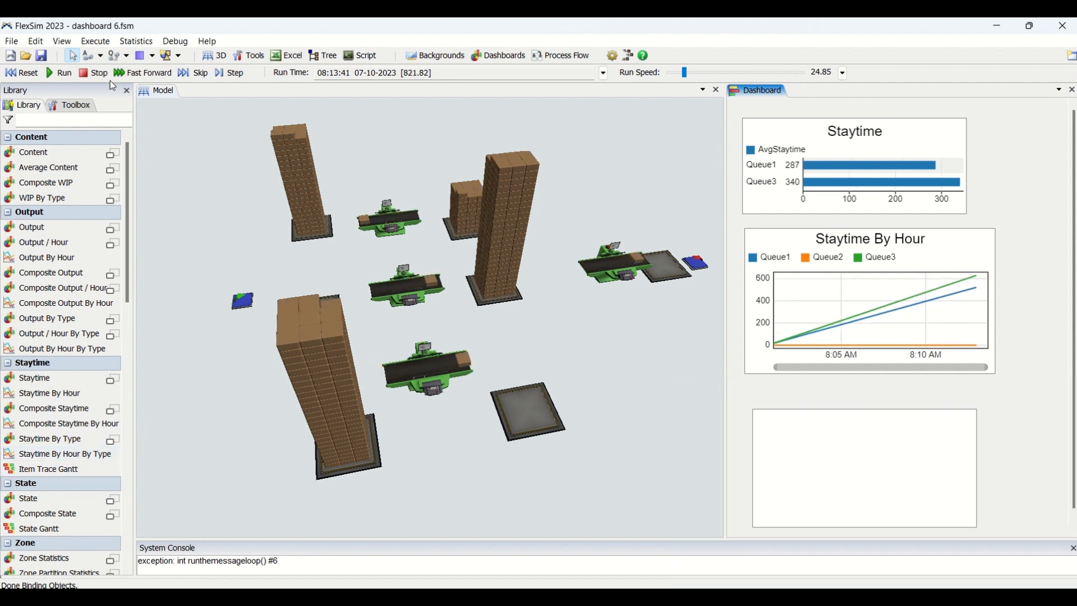
left_click(93, 73)
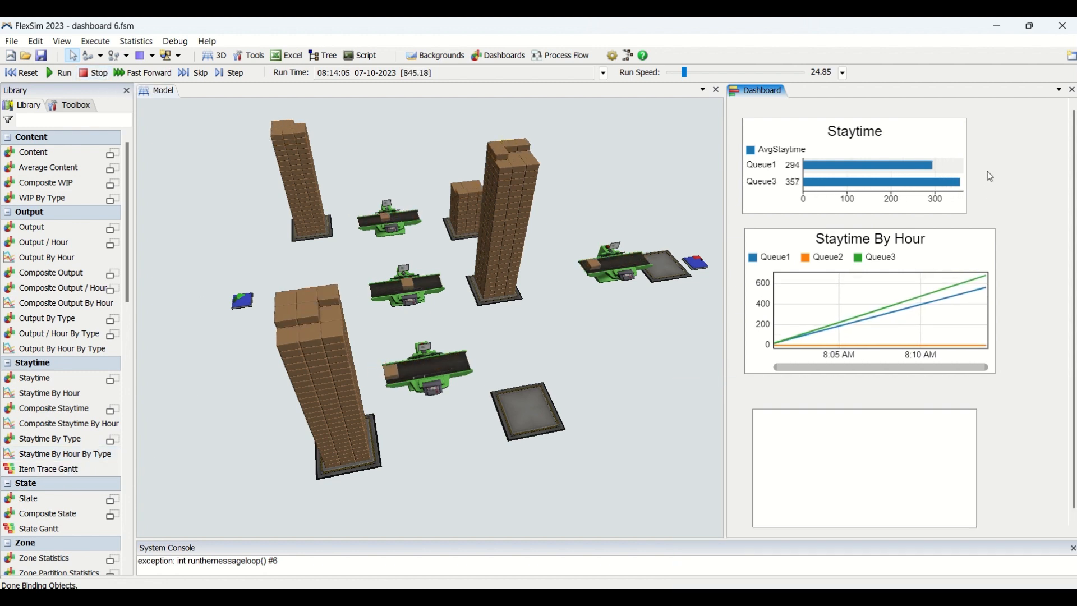